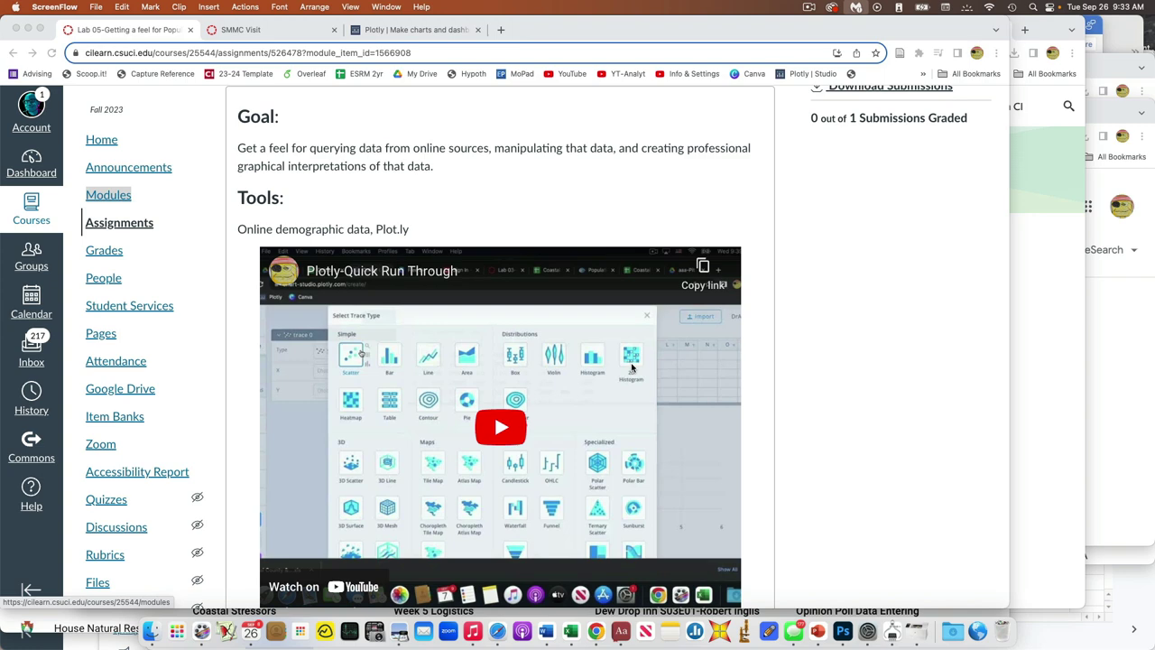
Switch to the Plotly Chart Studio browser tab showing the Community Feed
{"action": "left_click", "coordinate": [443, 34]}
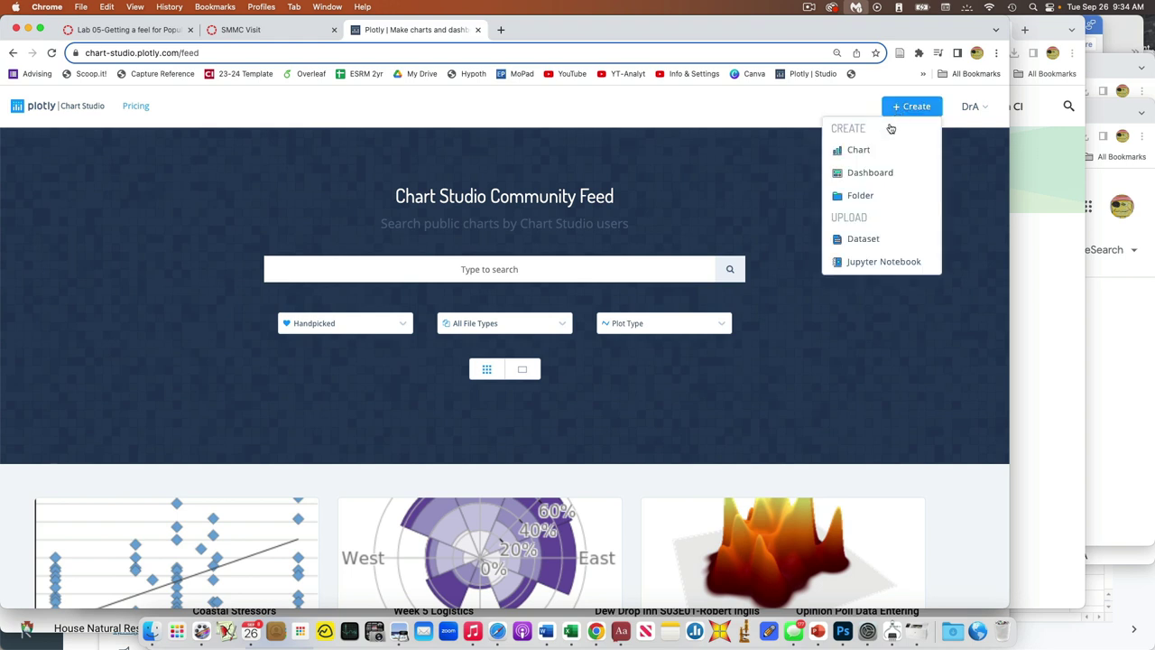
Create a new chart, then briefly expand and collapse the Theme and Style sidebar sections
{"action": "left_click", "coordinate": [877, 149]}
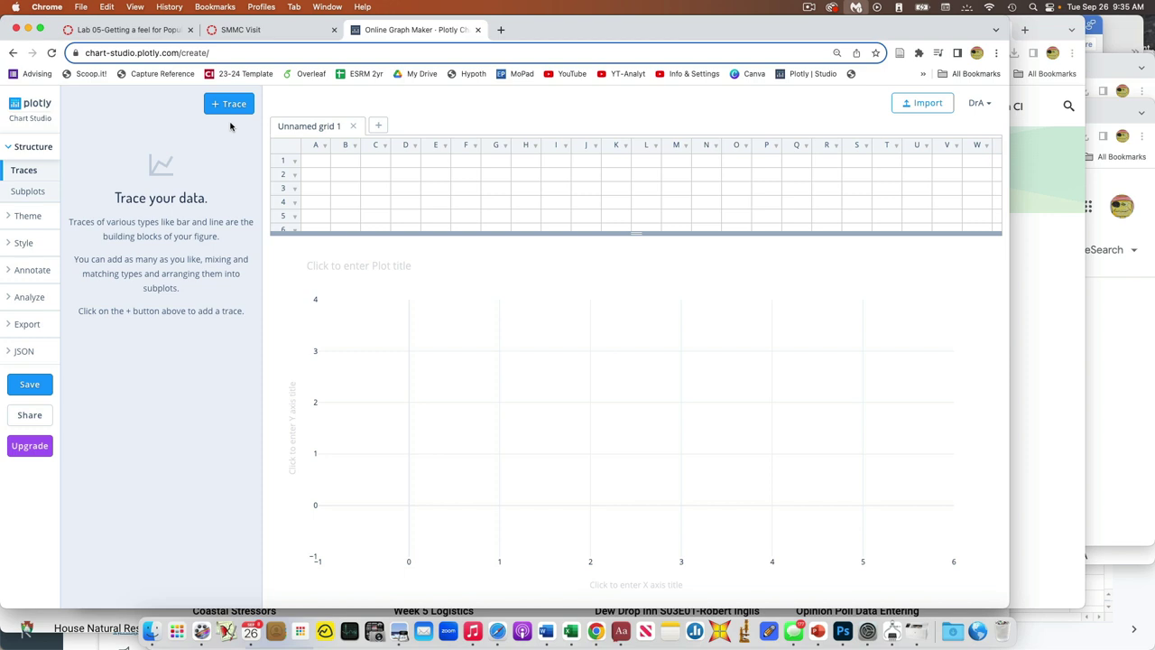
{"action": "left_click", "coordinate": [11, 219]}
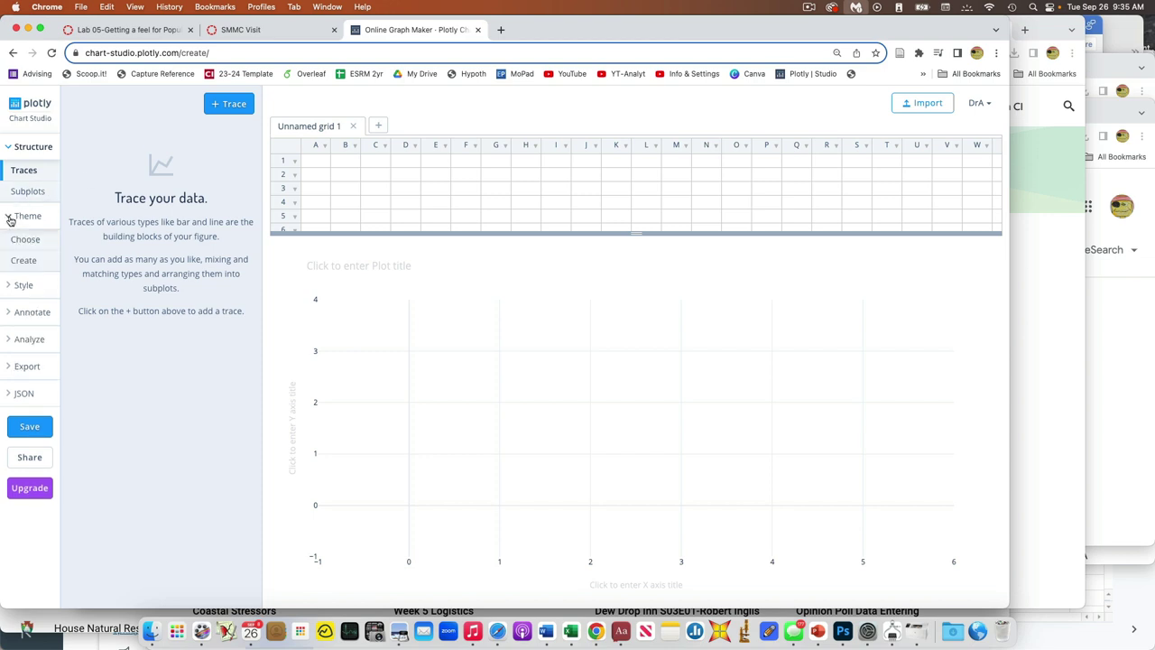
{"action": "left_click", "coordinate": [10, 218]}
{"action": "left_click", "coordinate": [9, 246]}
{"action": "left_click", "coordinate": [10, 245]}
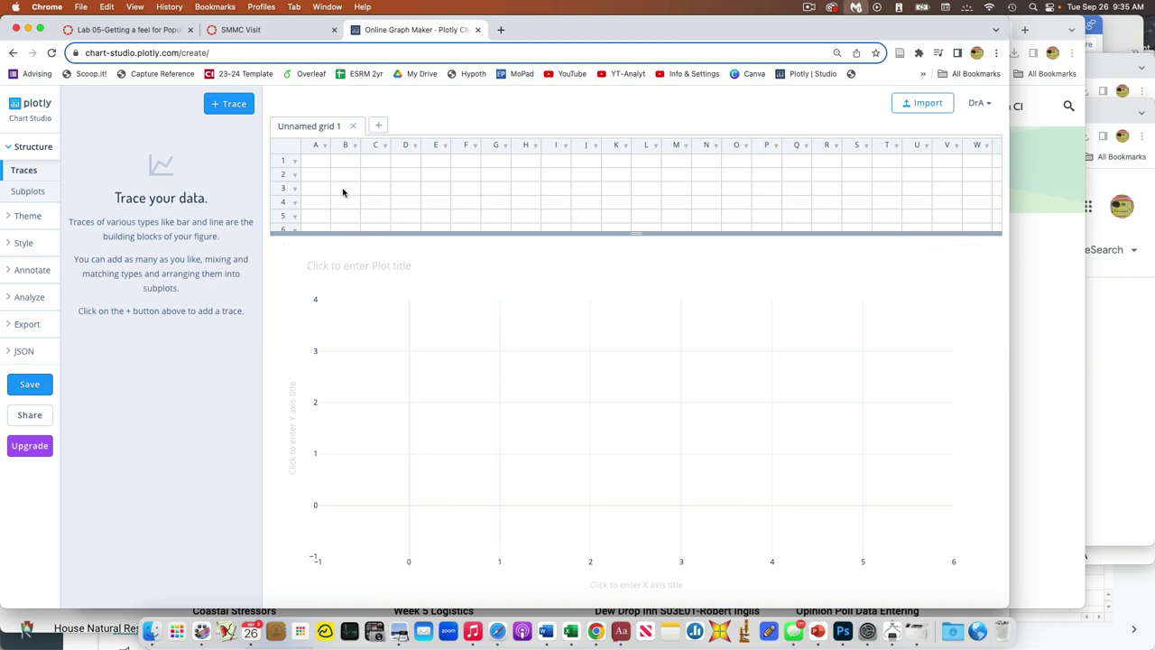
Enter 3, 4, 5, 7, 9, 12 down column A starting at cell A1
{"action": "left_click", "coordinate": [318, 161]}
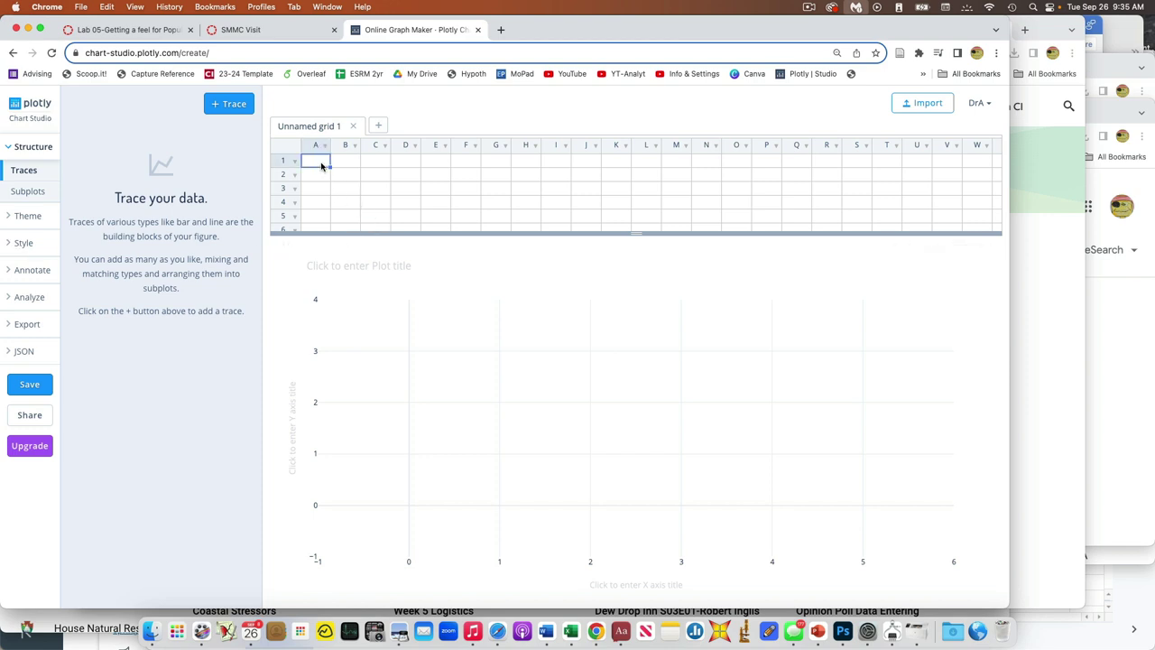
{"action": "type", "text": "3"}
{"action": "key", "text": "Return"}
{"action": "type", "text": "4"}
{"action": "key", "text": "Return"}
{"action": "type", "text": "5"}
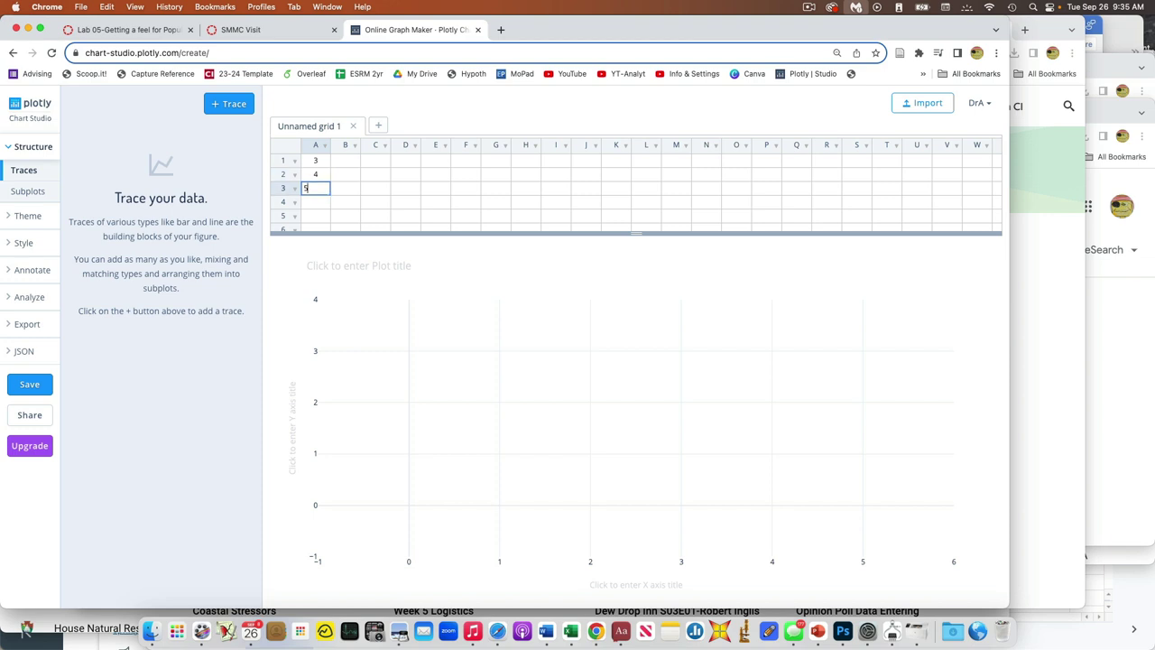
{"action": "key", "text": "Return"}
{"action": "type", "text": "7"}
{"action": "key", "text": "Return"}
{"action": "type", "text": "9"}
{"action": "key", "text": "Return"}
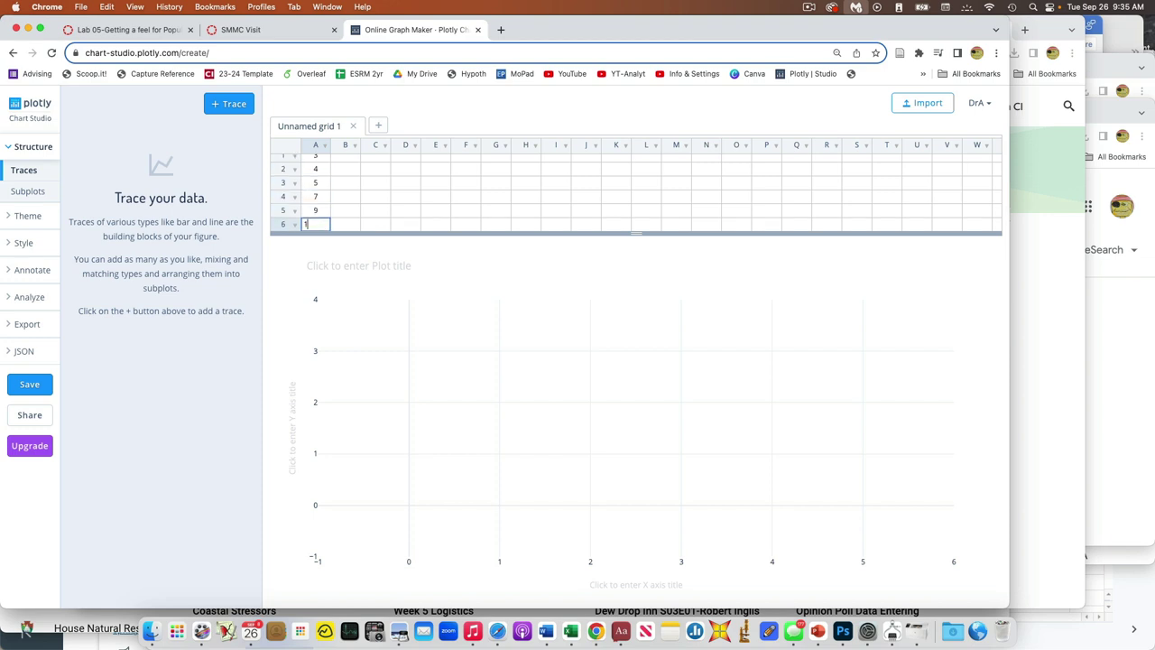
{"action": "type", "text": "12"}
{"action": "key", "text": "Return"}
{"action": "left_click", "coordinate": [315, 209]}
Enter 1, .2, .5, 6, .3, 7 down column B
{"action": "key", "text": "Up"}
{"action": "key", "text": "Up"}
{"action": "key", "text": "Up"}
{"action": "key", "text": "Up"}
{"action": "key", "text": "Up"}
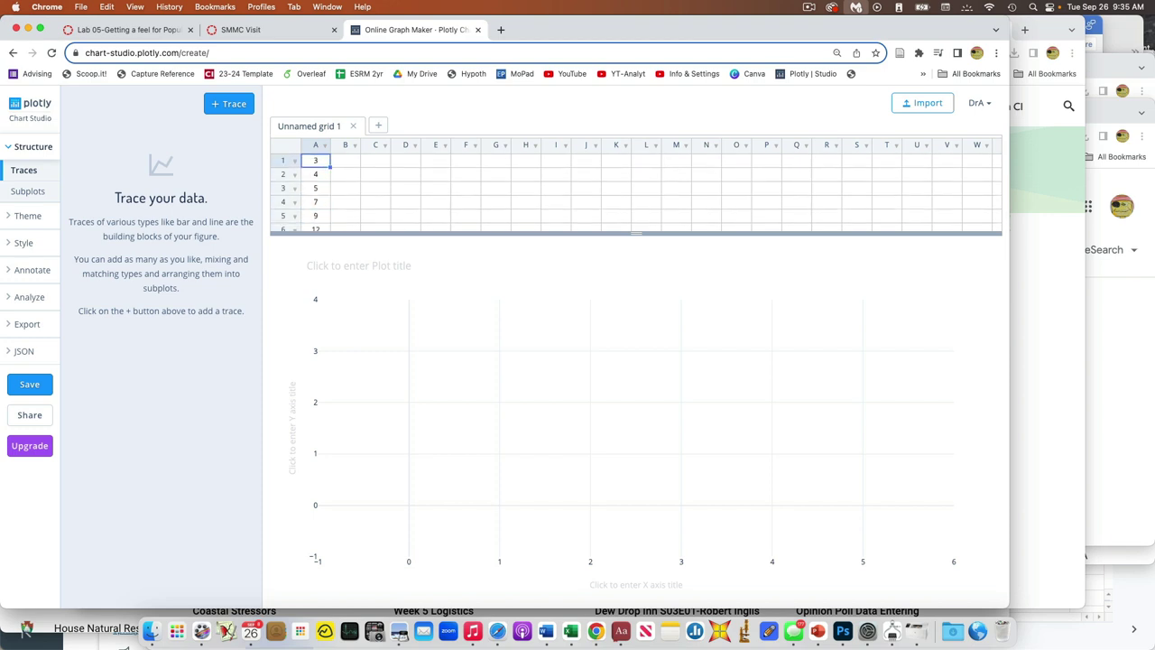
{"action": "key", "text": "Right"}
{"action": "type", "text": "1"}
{"action": "key", "text": "Tab"}
{"action": "type", "text": "."}
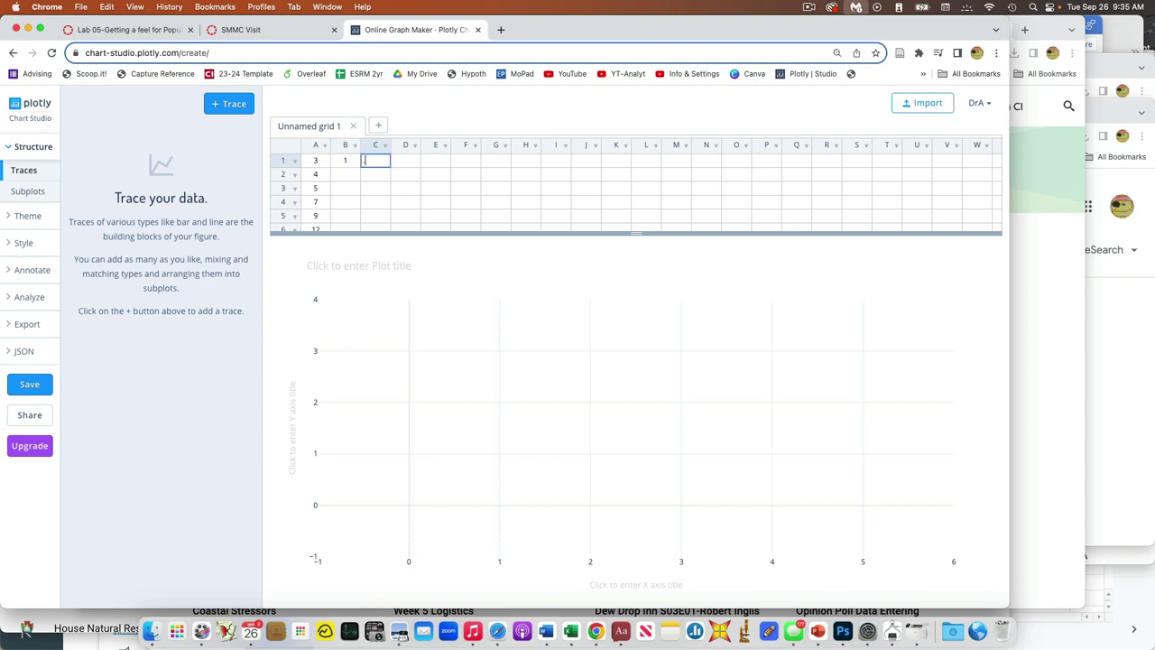
{"action": "type", "text": "2"}
{"action": "key", "text": "Return"}
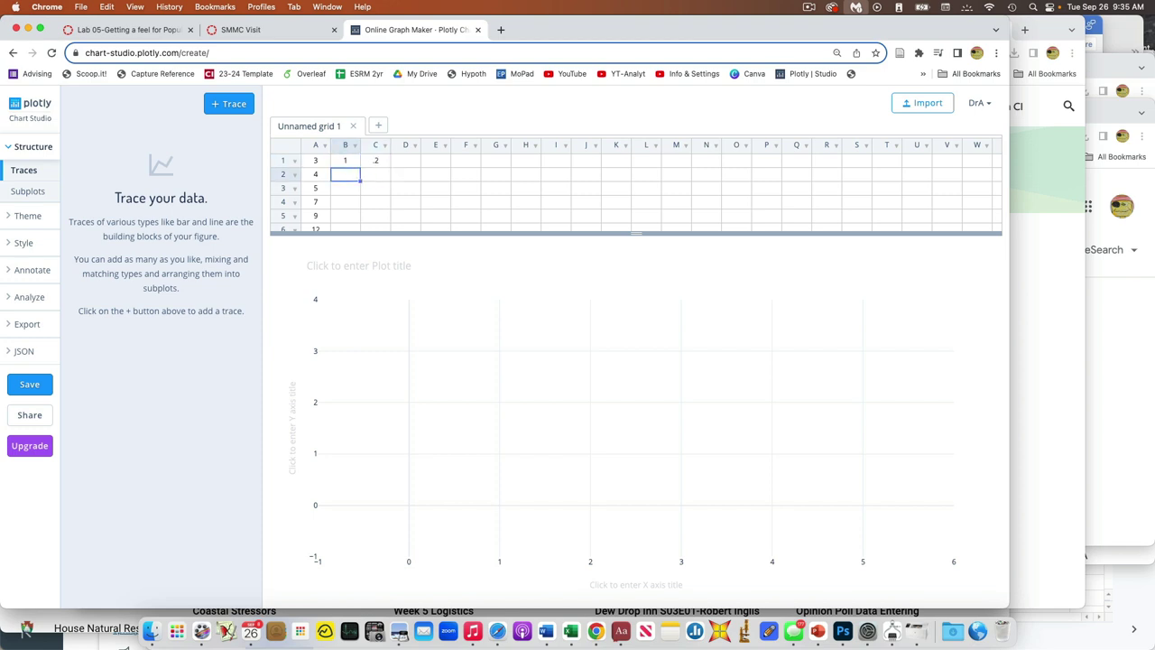
{"action": "type", "text": ".2"}
{"action": "key", "text": "Return"}
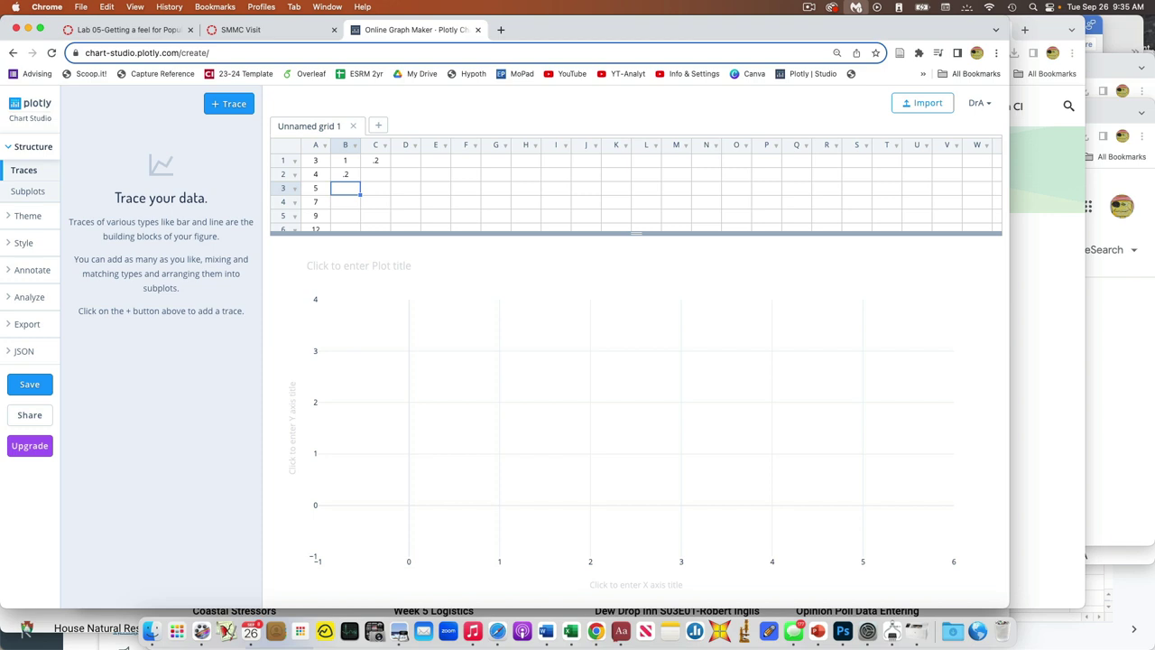
{"action": "type", "text": ".5"}
{"action": "key", "text": "Return"}
{"action": "type", "text": "6"}
{"action": "key", "text": "Return"}
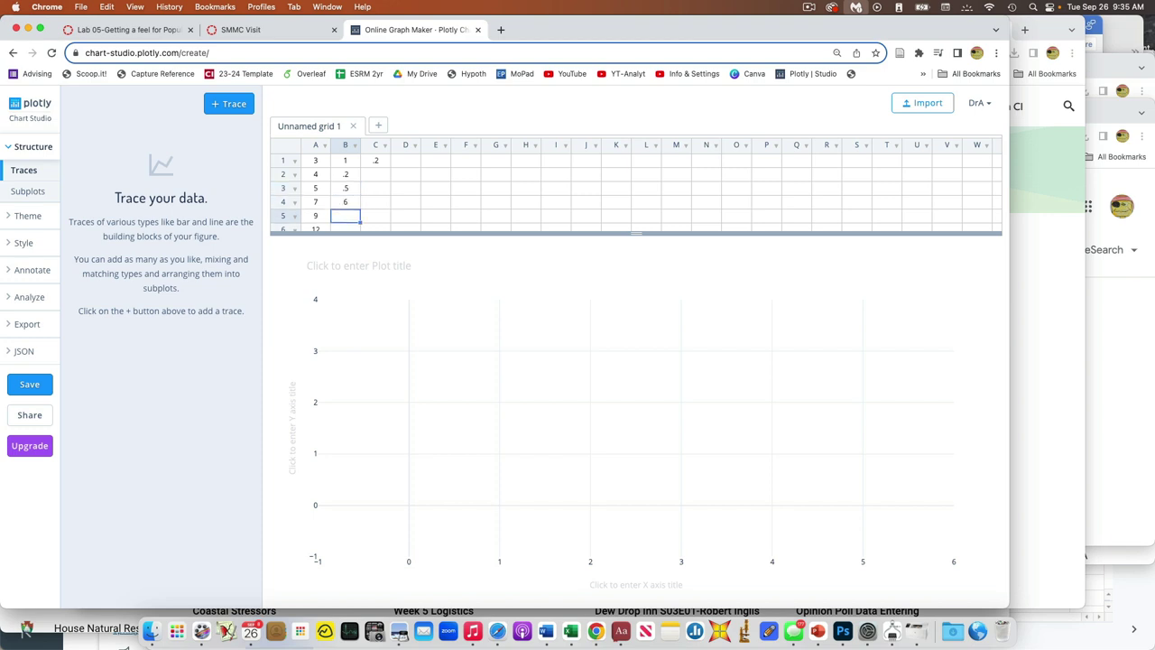
{"action": "type", "text": ".3"}
{"action": "key", "text": "Return"}
{"action": "type", "text": "7"}
{"action": "key", "text": "Return"}
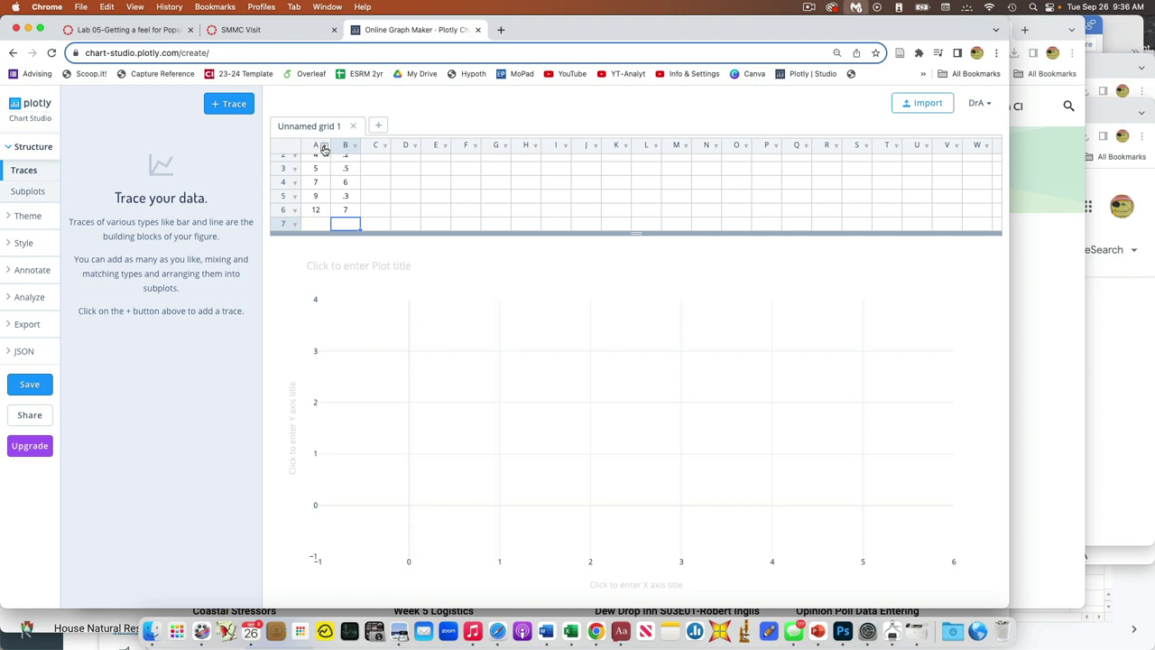
{"action": "scroll", "coordinate": [318, 167], "scroll_direction": "up", "scroll_amount": 2}
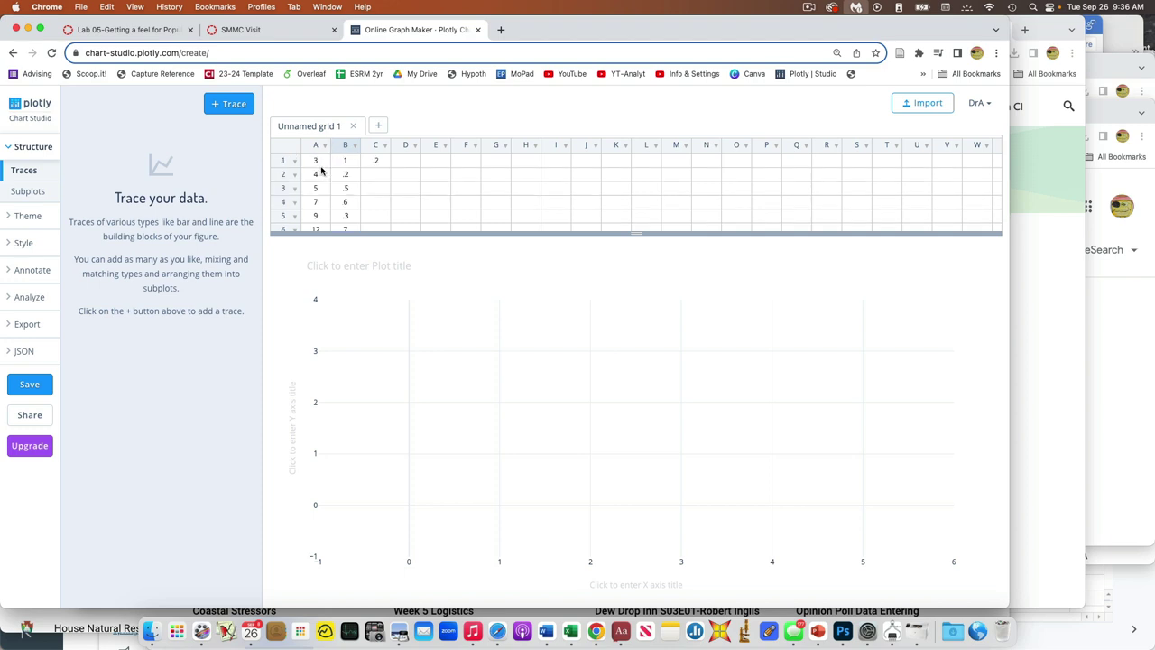
Zoom the browser page to 175% for easier reading
{"action": "left_click", "coordinate": [375, 160]}
{"action": "key", "text": "Down"}
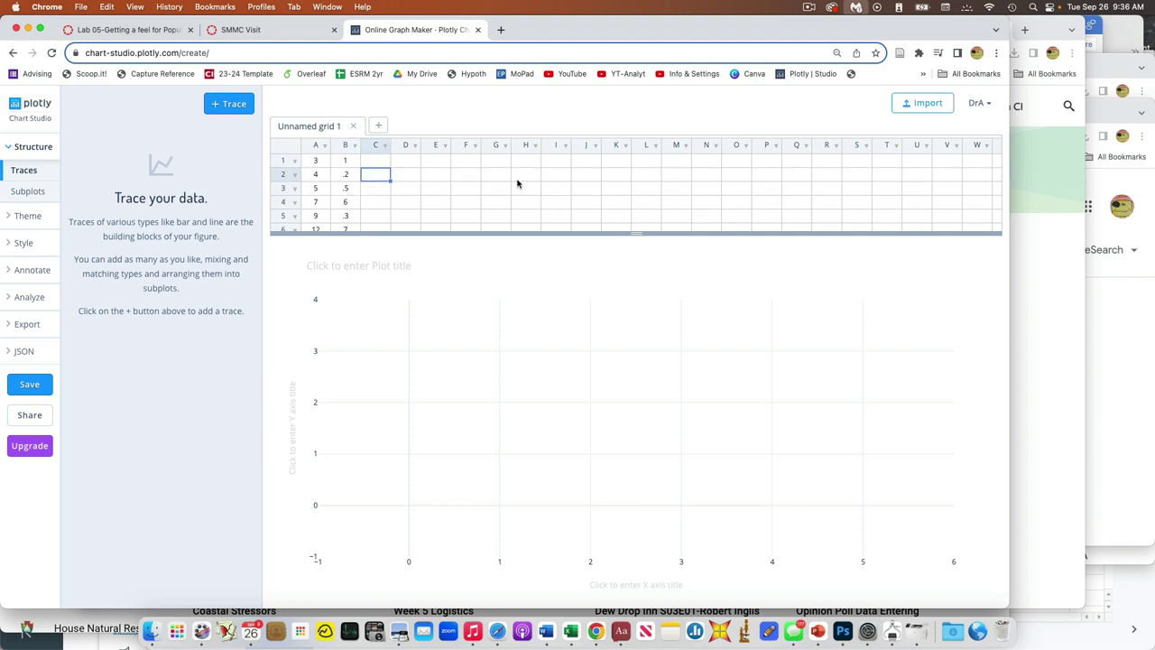
{"action": "key", "text": "super+plus"}
{"action": "key", "text": "super+plus"}
{"action": "key", "text": "super+plus"}
{"action": "key", "text": "super+plus"}
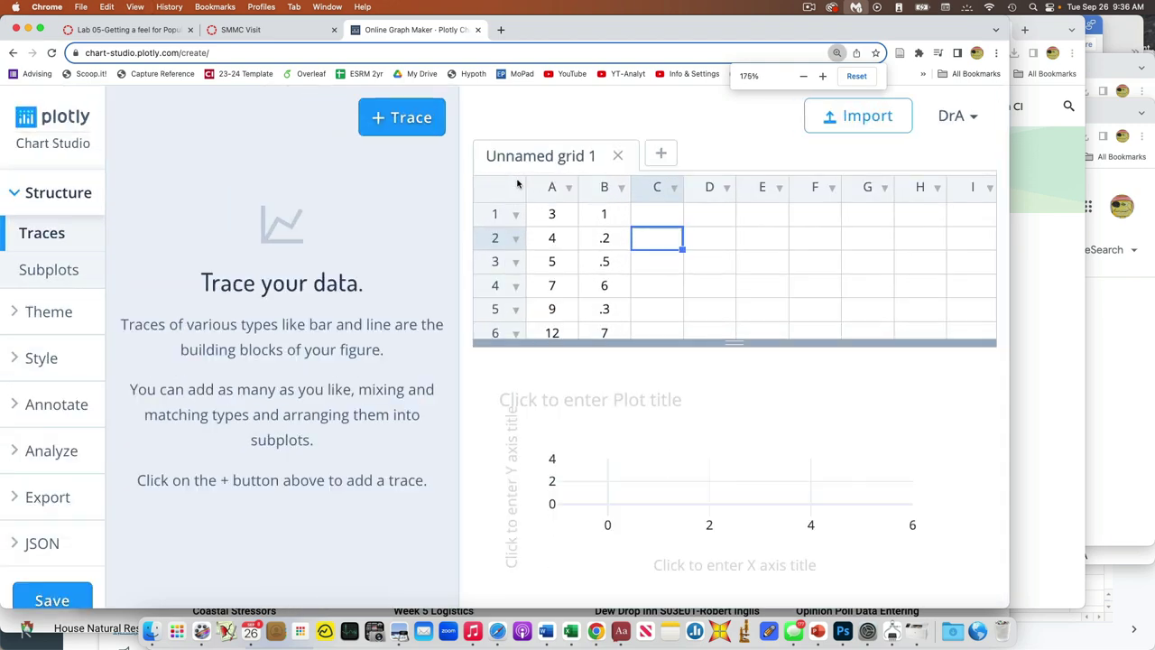
{"action": "scroll", "coordinate": [542, 186], "scroll_direction": "right", "scroll_amount": 1}
{"action": "scroll", "coordinate": [604, 187], "scroll_direction": "left", "scroll_amount": 1}
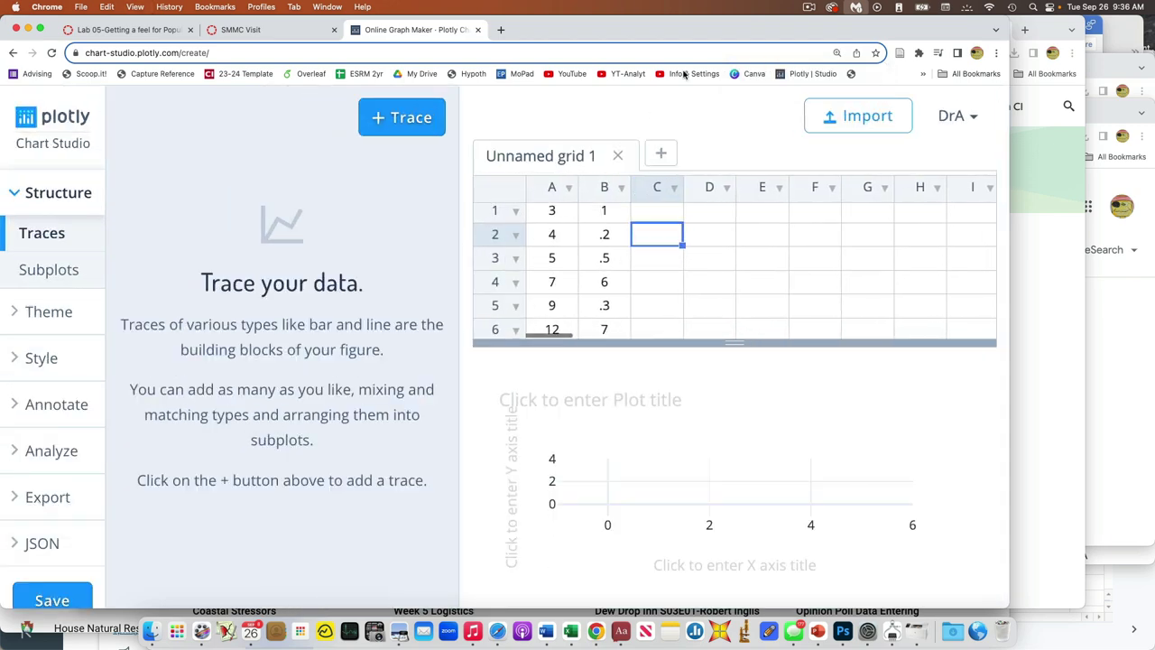
Shift the browser window left, widen it, then move it back right
{"action": "left_click_drag", "start_coordinate": [760, 34], "coordinate": [609, 35]}
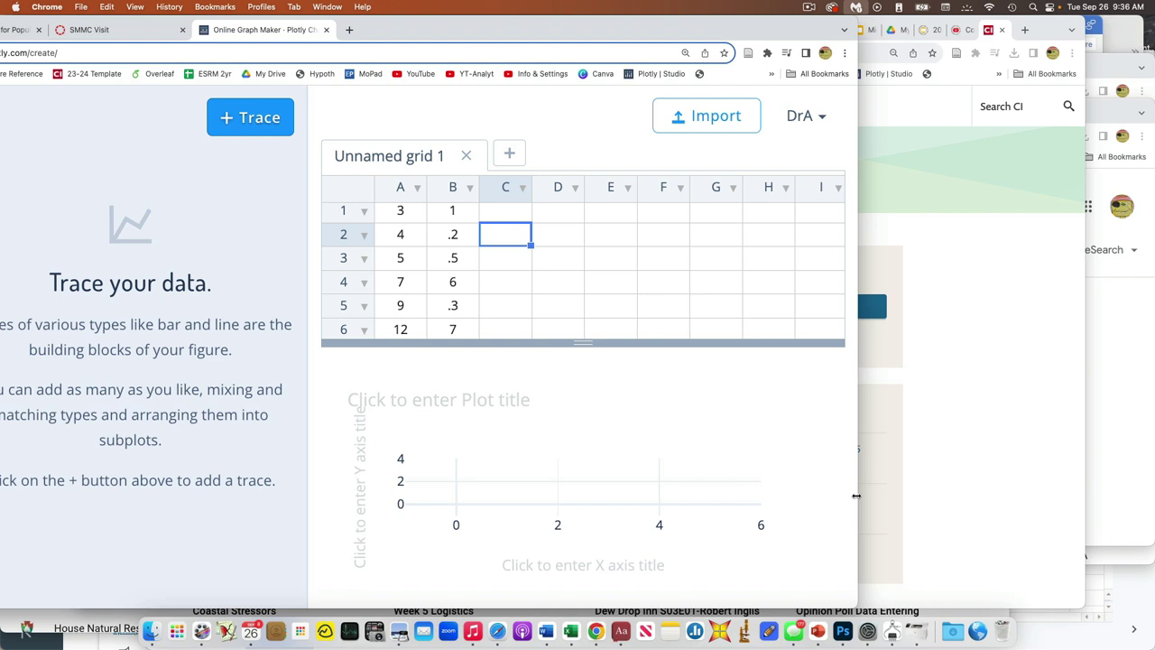
{"action": "left_click_drag", "start_coordinate": [857, 499], "coordinate": [1030, 507]}
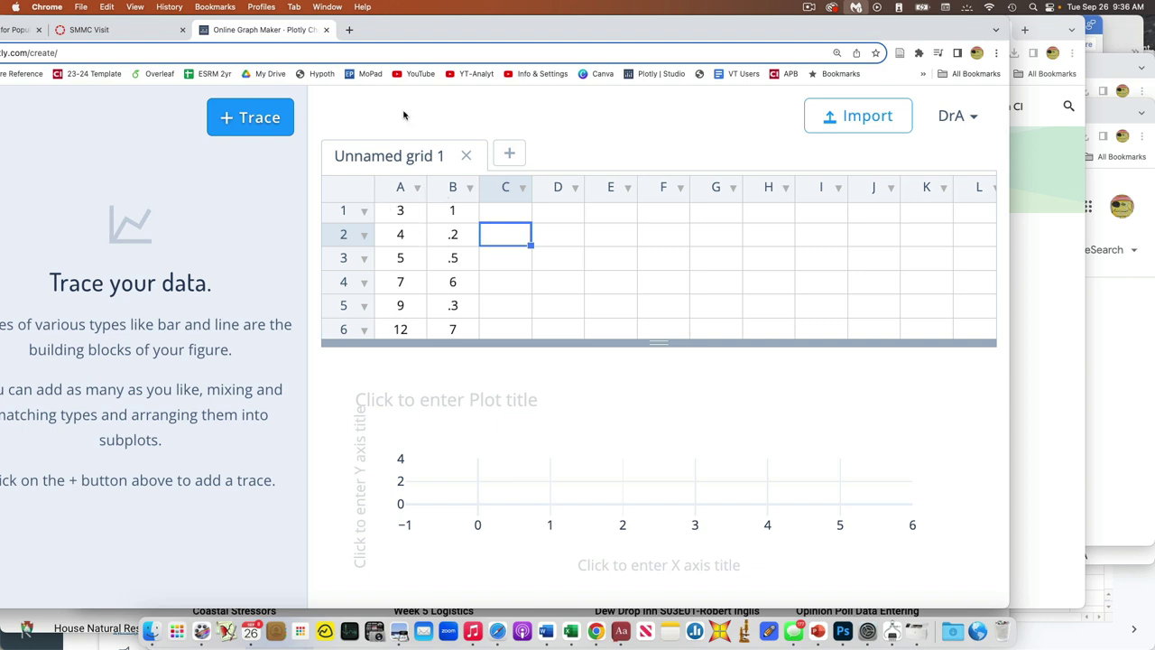
{"action": "left_click_drag", "start_coordinate": [409, 30], "coordinate": [567, 22]}
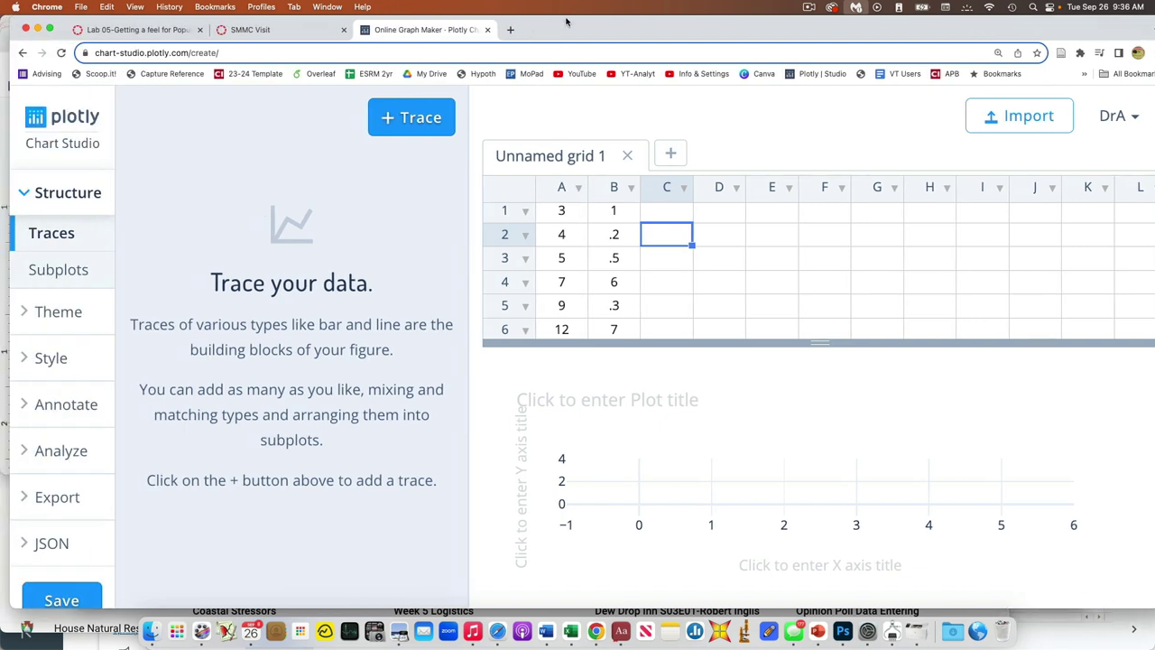
Add a scatter trace with column A on the X axis and column B on Y
{"action": "left_click", "coordinate": [387, 118]}
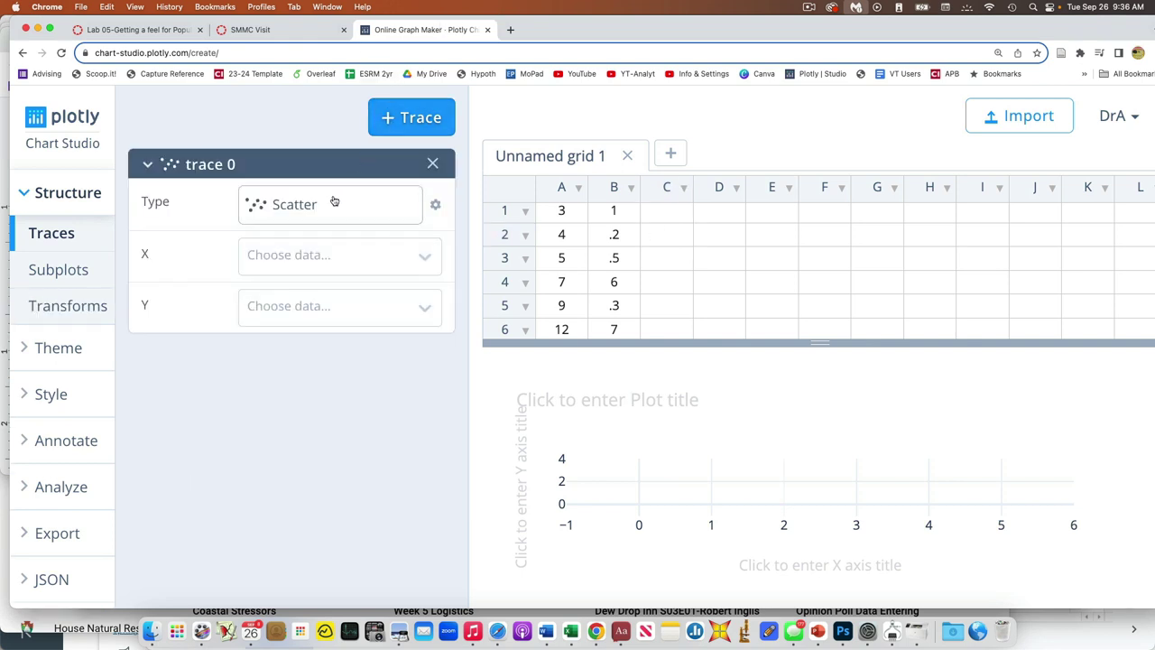
{"action": "left_click", "coordinate": [334, 202]}
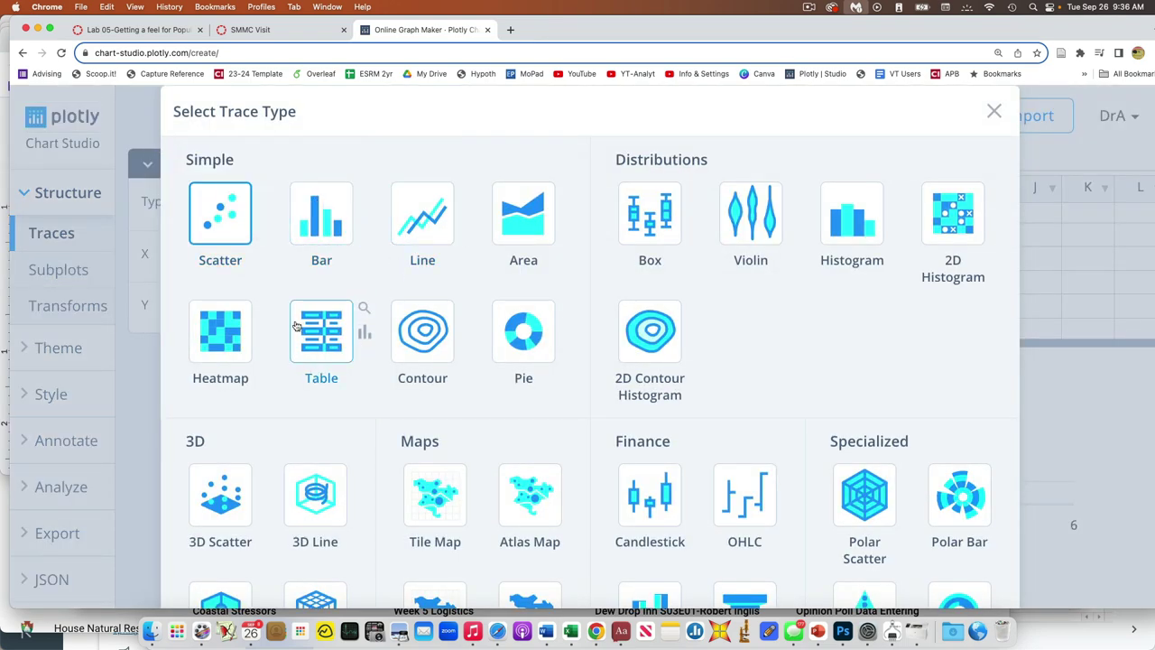
{"action": "left_click", "coordinate": [235, 234]}
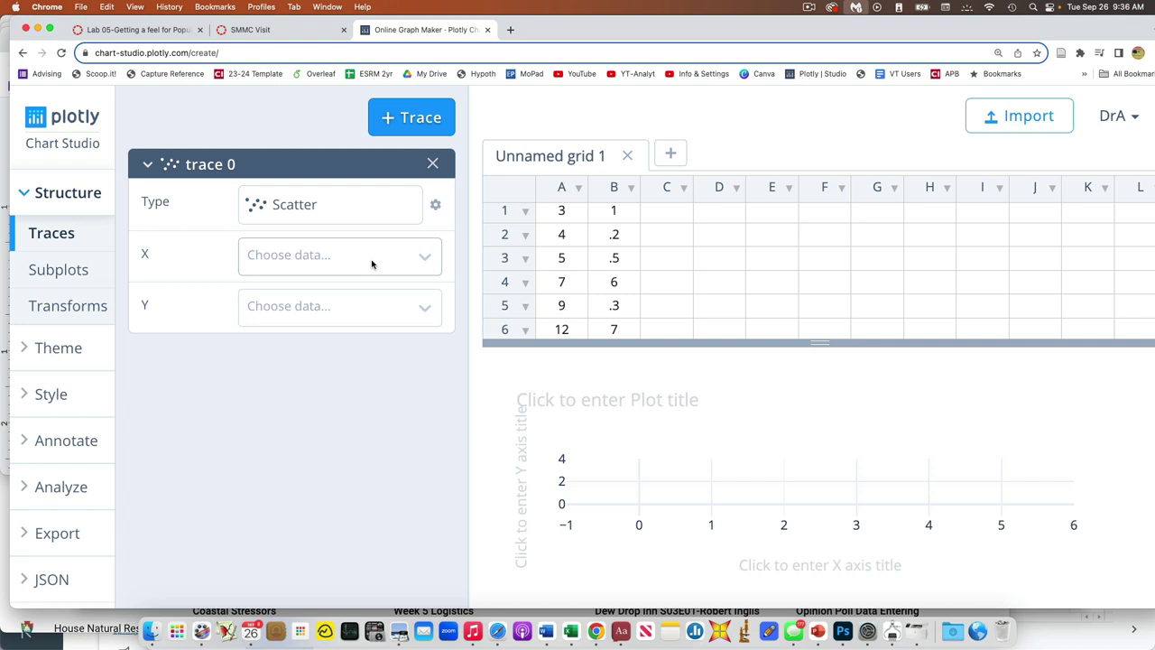
{"action": "left_click", "coordinate": [423, 259]}
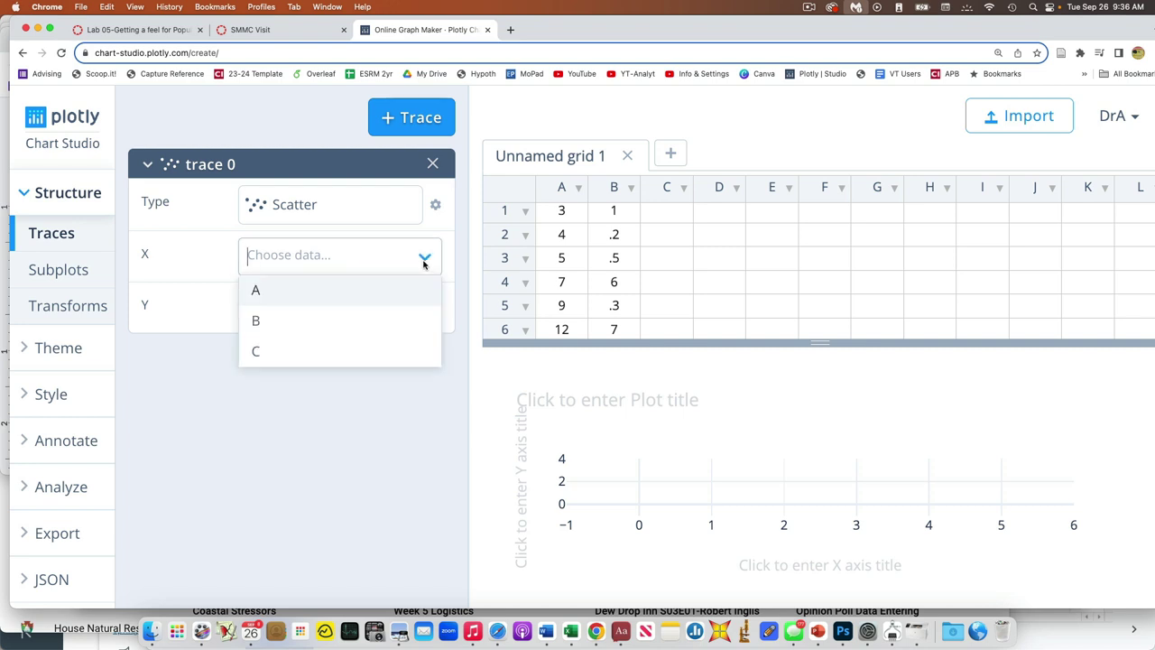
{"action": "left_click", "coordinate": [341, 298]}
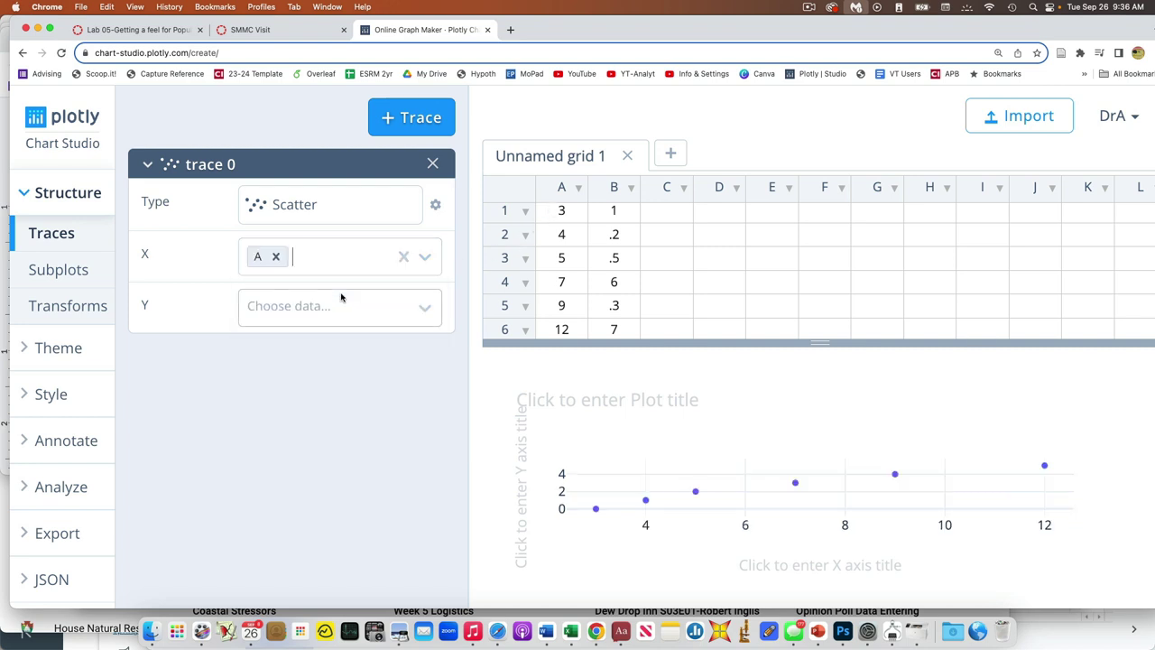
{"action": "left_click", "coordinate": [402, 311]}
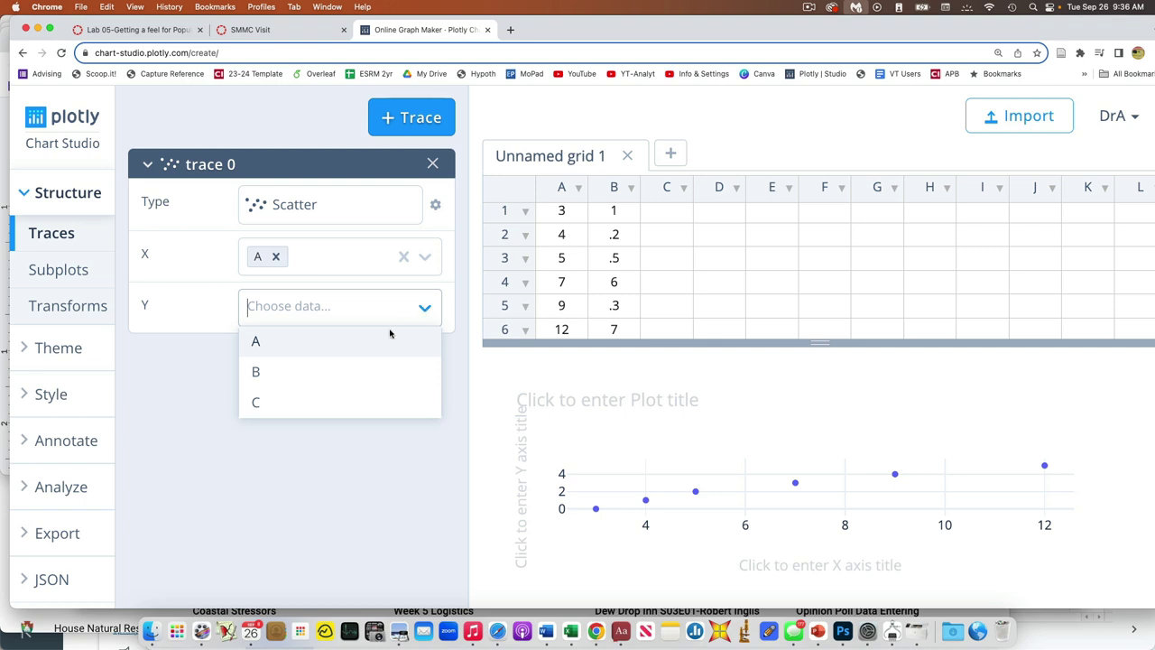
{"action": "left_click", "coordinate": [368, 370]}
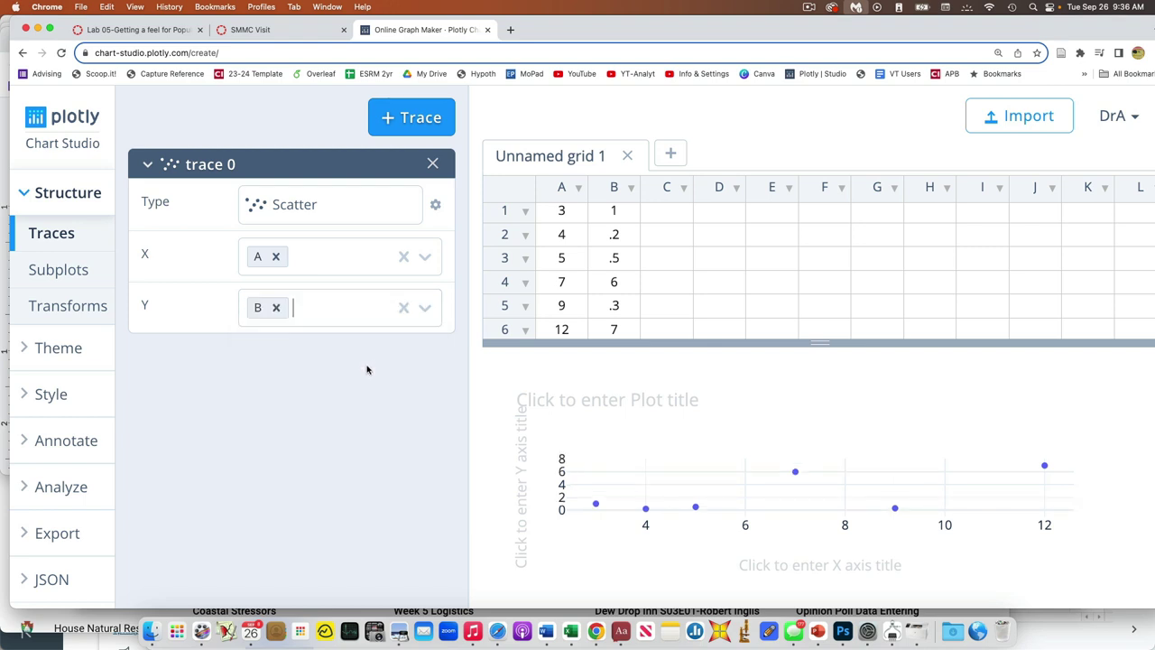
{"action": "left_click", "coordinate": [578, 189]}
Rename the column A header to 'age' and column B to 'height'
{"action": "mouse_move", "coordinate": [590, 240]}
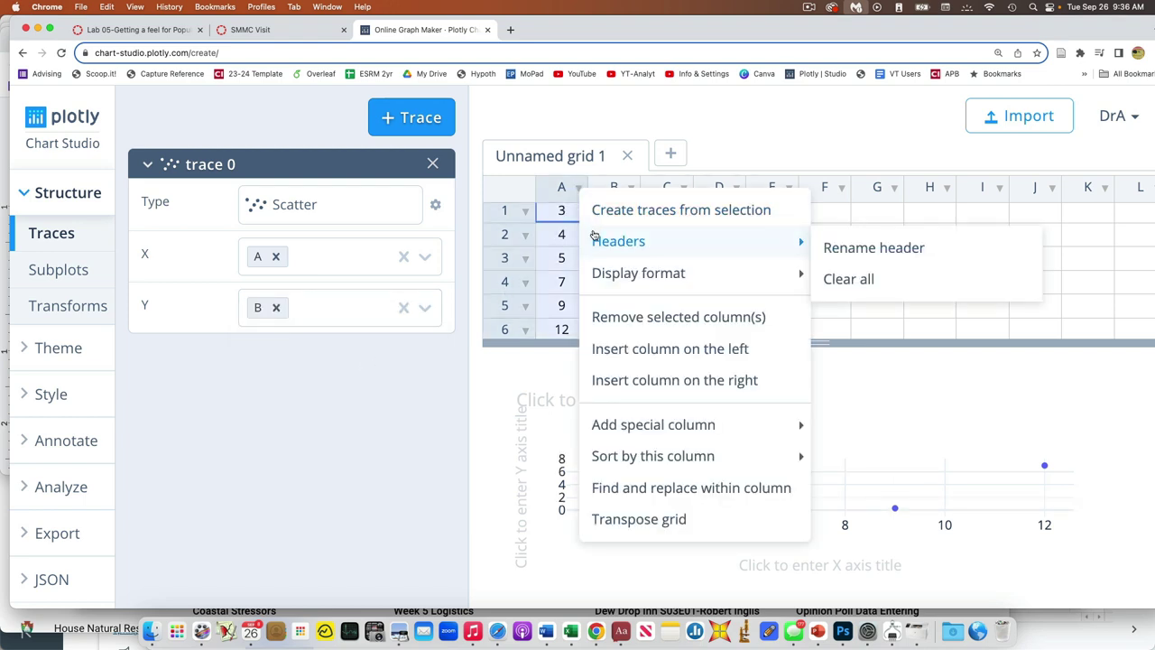
{"action": "left_click", "coordinate": [832, 248]}
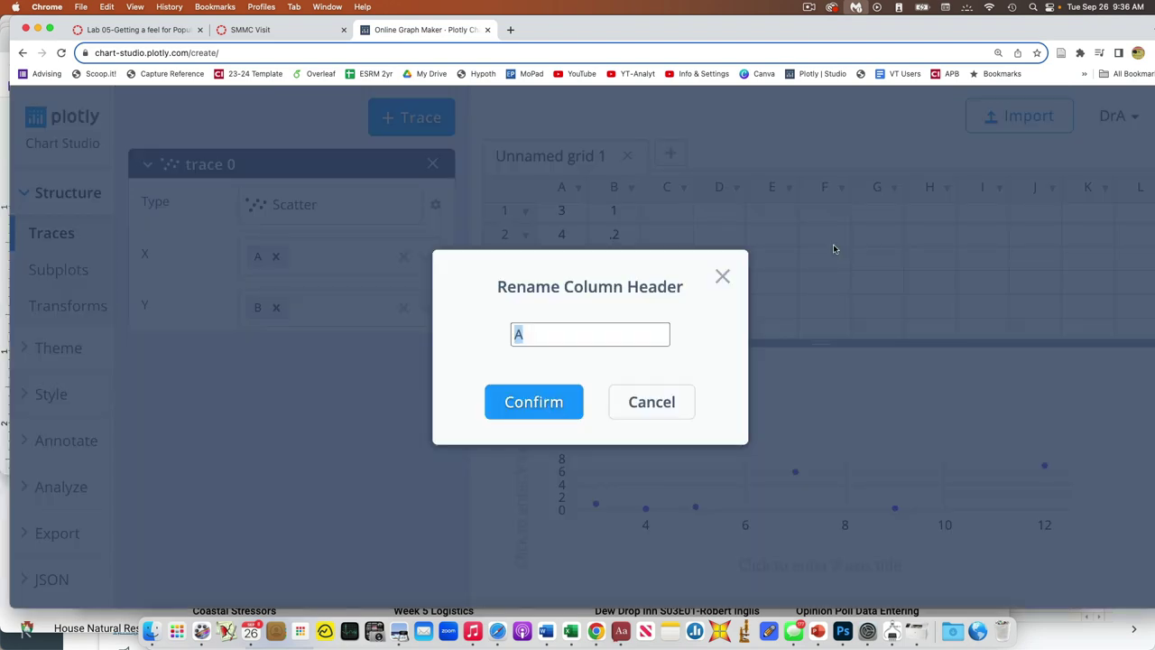
{"action": "type", "text": "age"}
{"action": "left_click", "coordinate": [559, 397]}
{"action": "left_click", "coordinate": [630, 189]}
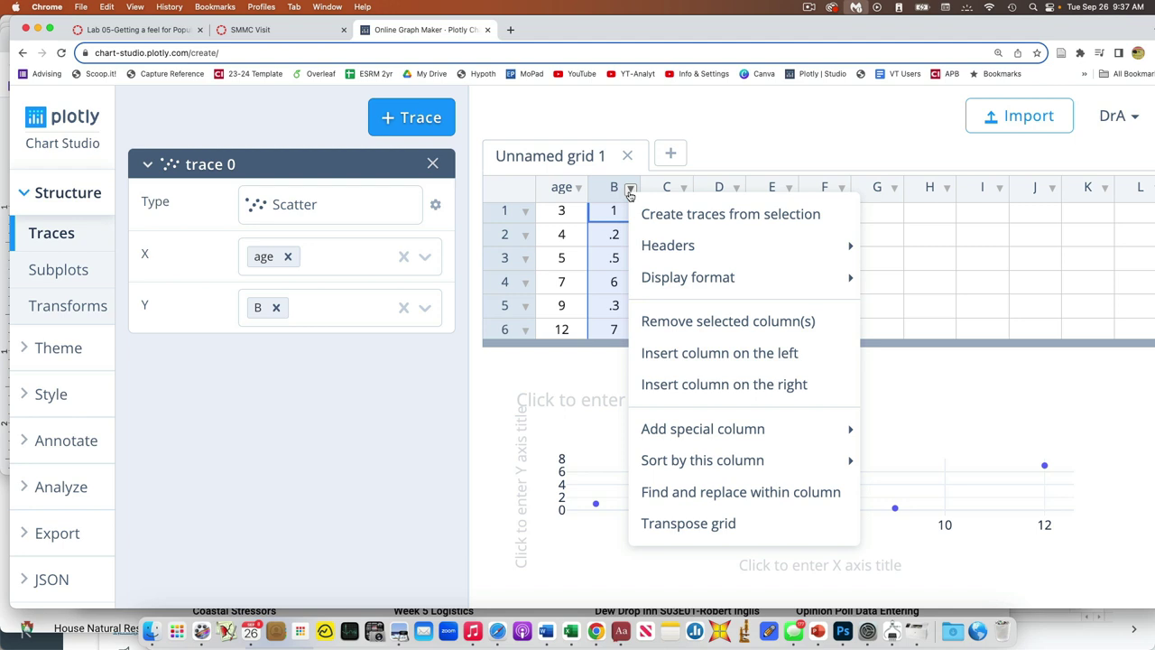
{"action": "mouse_move", "coordinate": [812, 246]}
{"action": "left_click", "coordinate": [882, 245]}
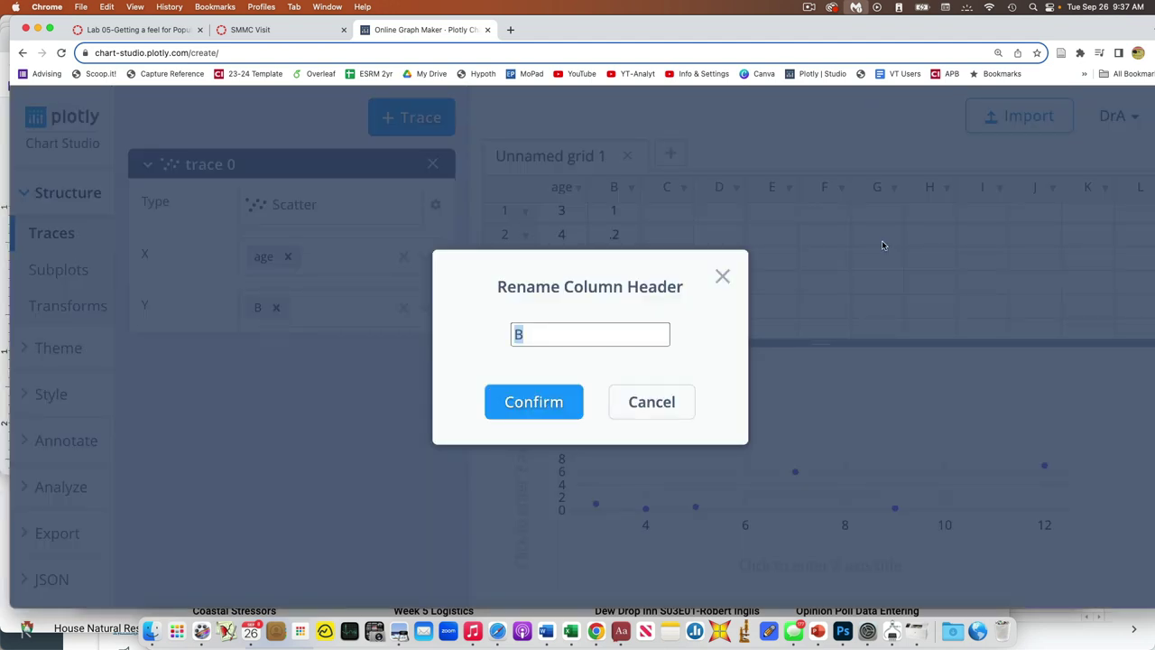
{"action": "type", "text": "height"}
{"action": "left_click", "coordinate": [532, 404]}
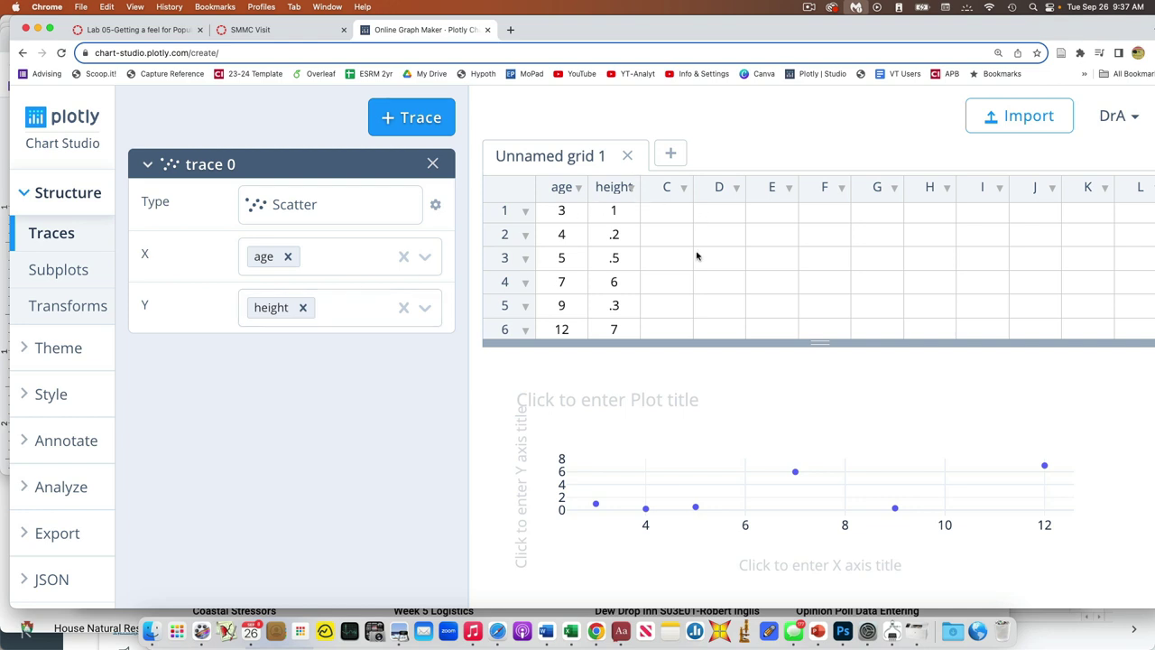
Shrink the data grid to a thin strip, widen the window, and reset the chart axes
{"action": "left_click_drag", "start_coordinate": [782, 27], "coordinate": [609, 27]}
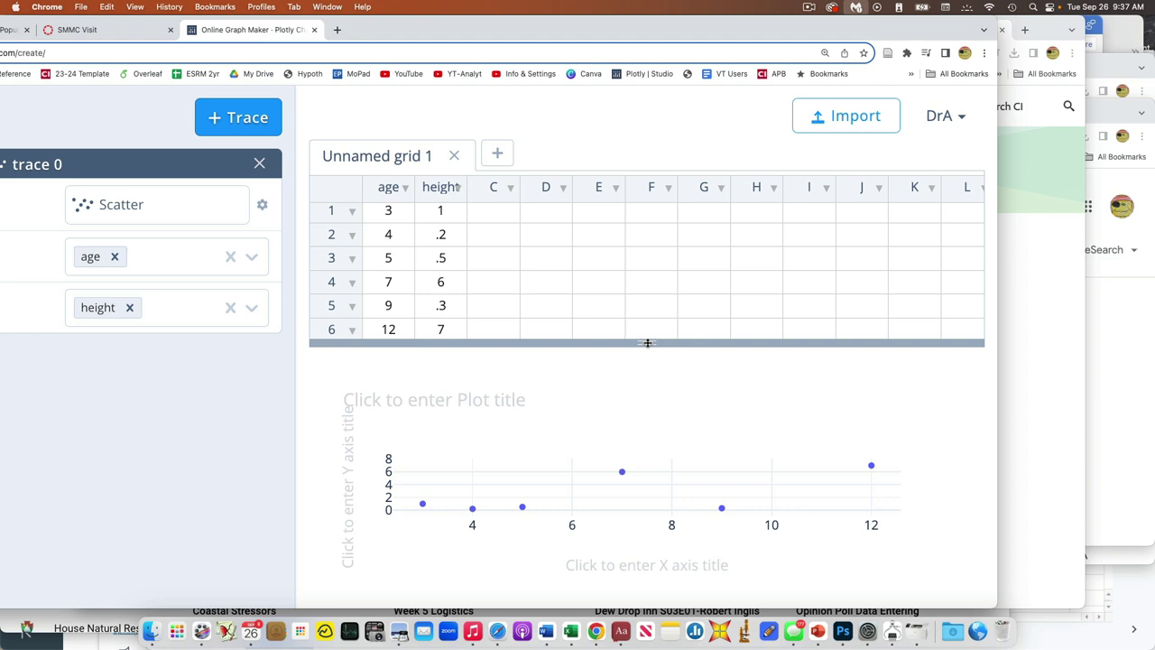
{"action": "left_click_drag", "start_coordinate": [647, 343], "coordinate": [640, 198]}
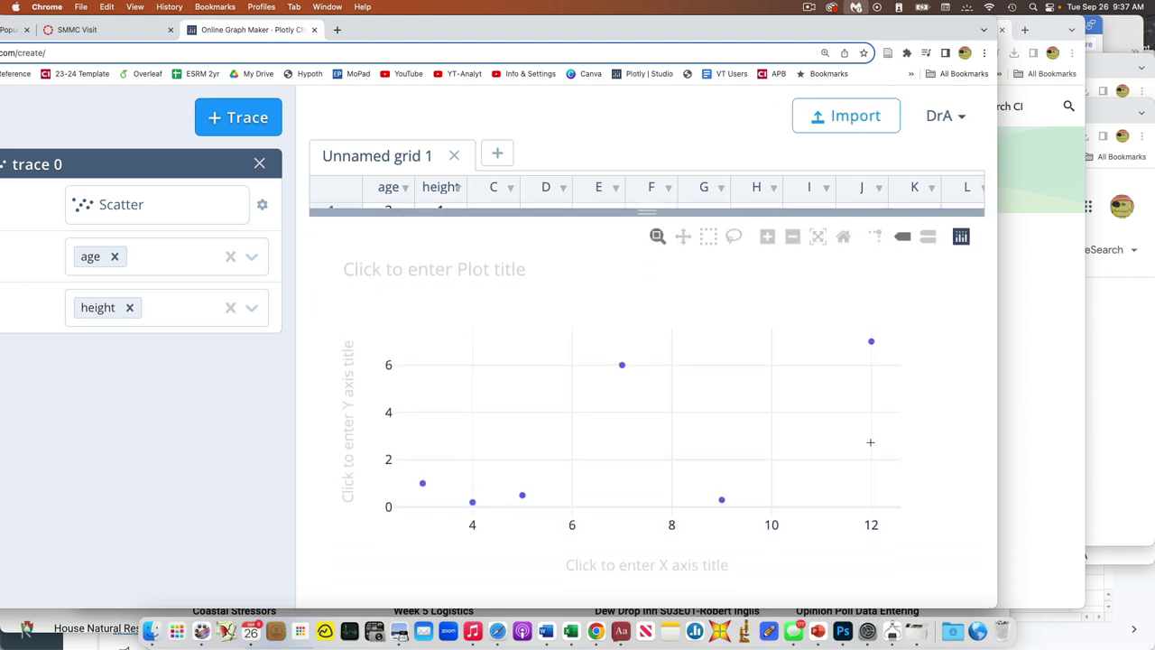
{"action": "left_click_drag", "start_coordinate": [870, 442], "coordinate": [871, 453]}
{"action": "left_click_drag", "start_coordinate": [993, 601], "coordinate": [1102, 601]}
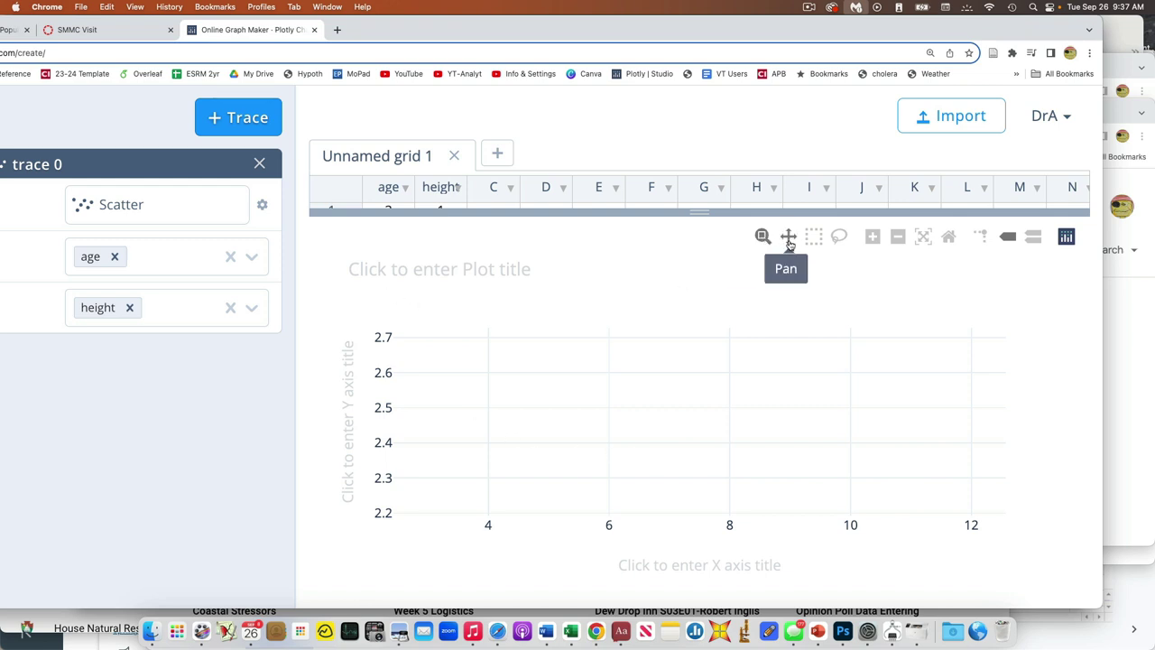
{"action": "left_click", "coordinate": [927, 242]}
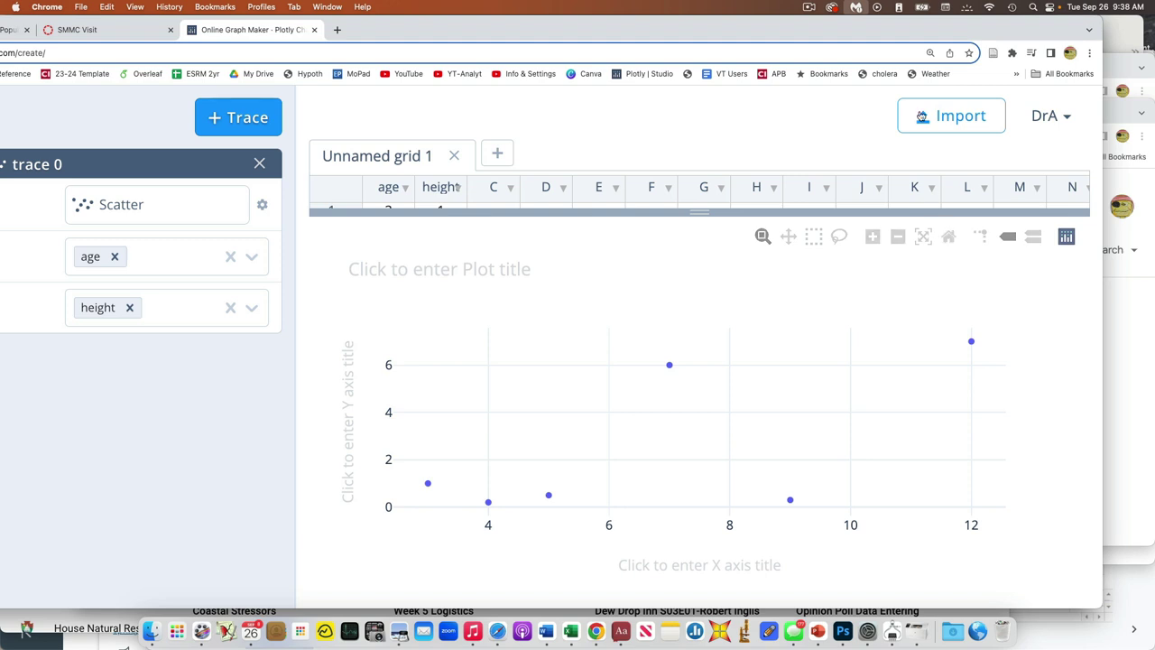
{"action": "left_click_drag", "start_coordinate": [814, 34], "coordinate": [850, 34]}
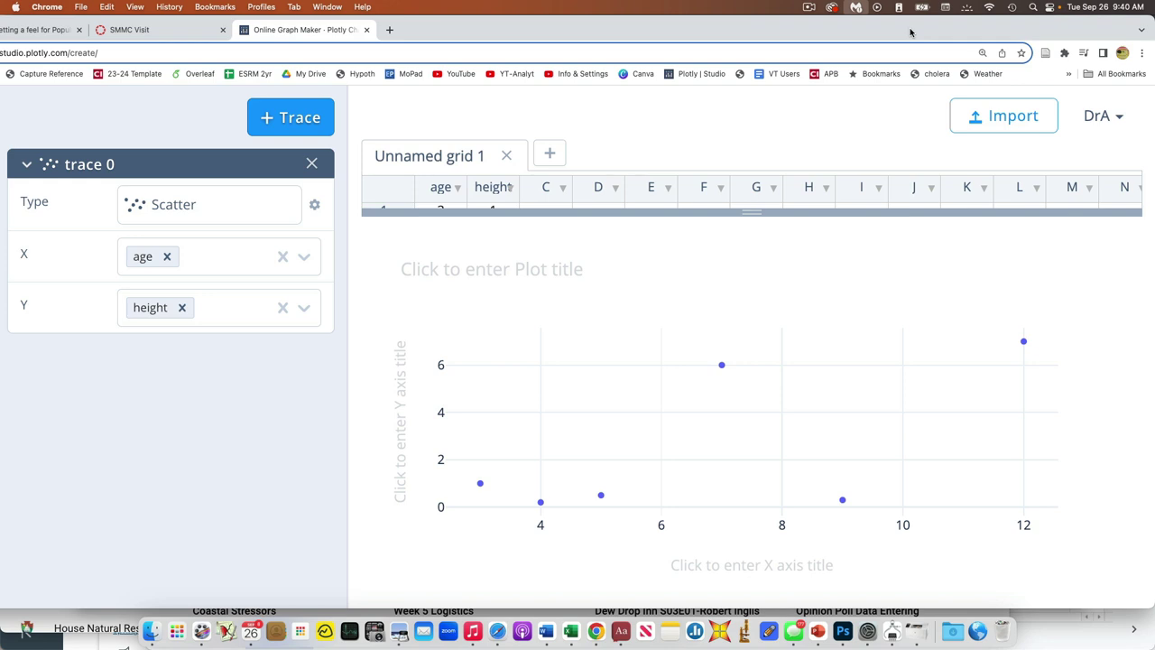
Expand the Style > Traces settings in the sidebar
{"action": "left_click_drag", "start_coordinate": [637, 31], "coordinate": [789, 20]}
{"action": "left_click", "coordinate": [40, 394]}
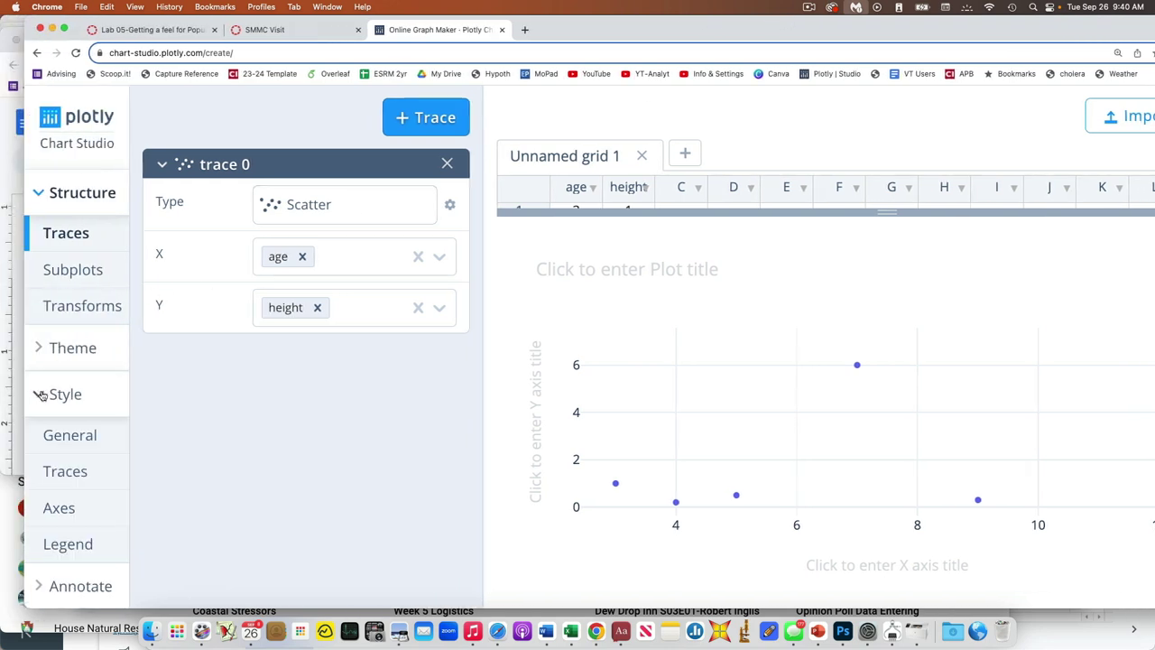
{"action": "scroll", "coordinate": [40, 394], "scroll_direction": "down", "scroll_amount": 2}
{"action": "left_click", "coordinate": [43, 418]}
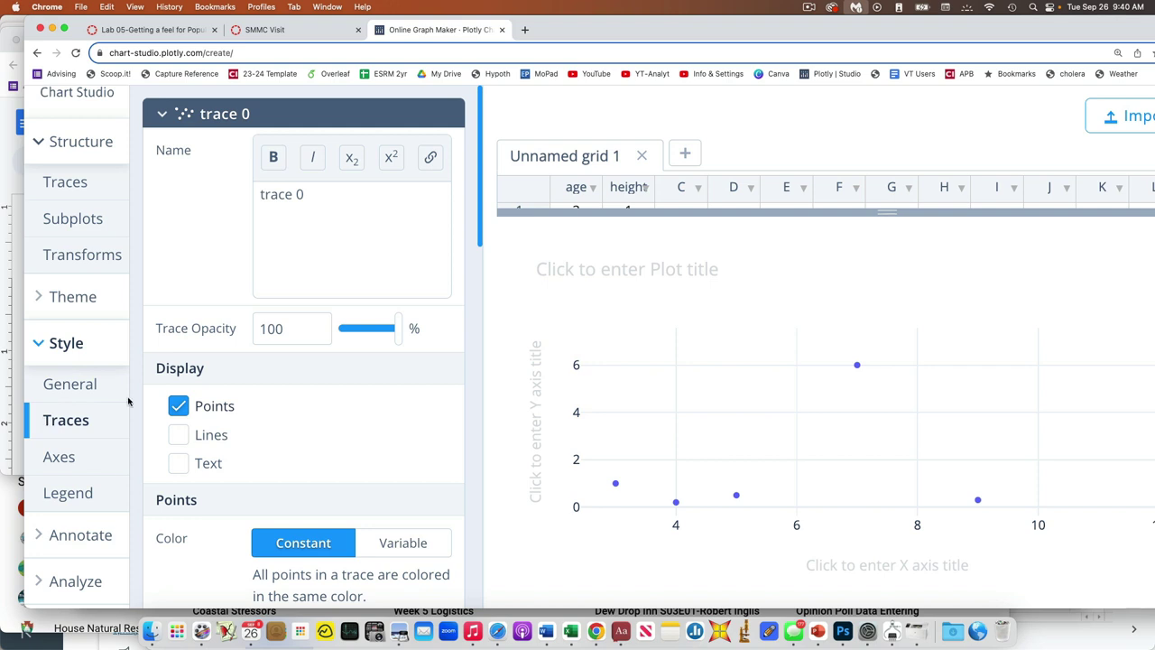
{"action": "scroll", "coordinate": [264, 360], "scroll_direction": "down", "scroll_amount": 5}
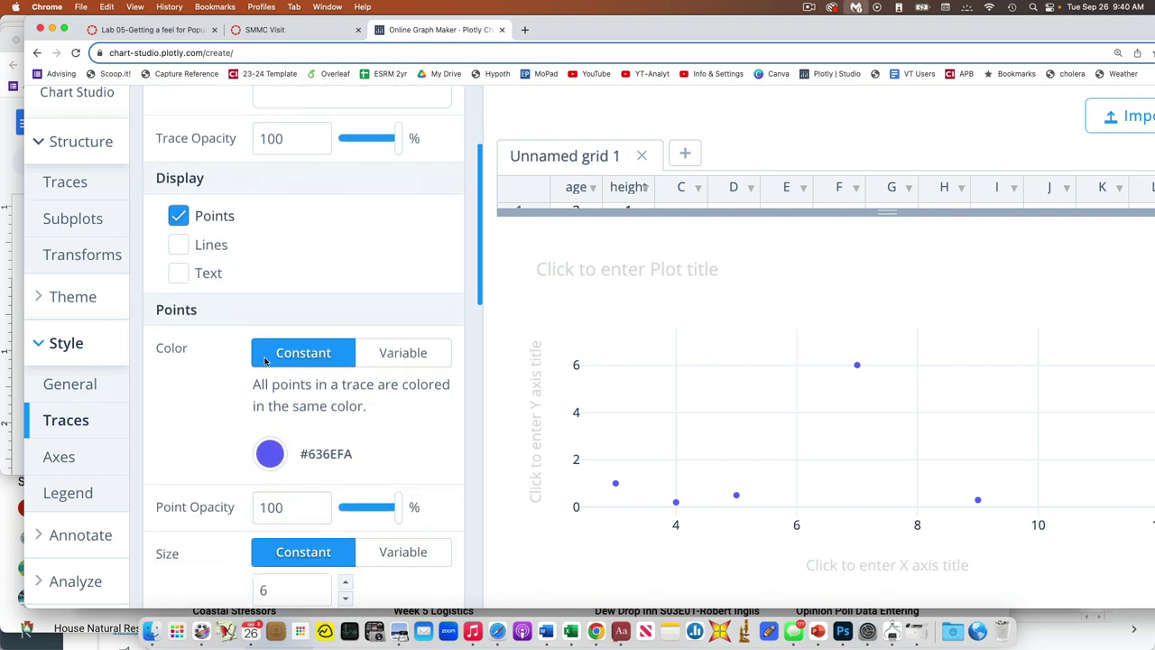
{"action": "scroll", "coordinate": [264, 360], "scroll_direction": "down", "scroll_amount": 5}
Title the Y axis 'height' and the X axis 'age'
{"action": "left_click", "coordinate": [533, 397]}
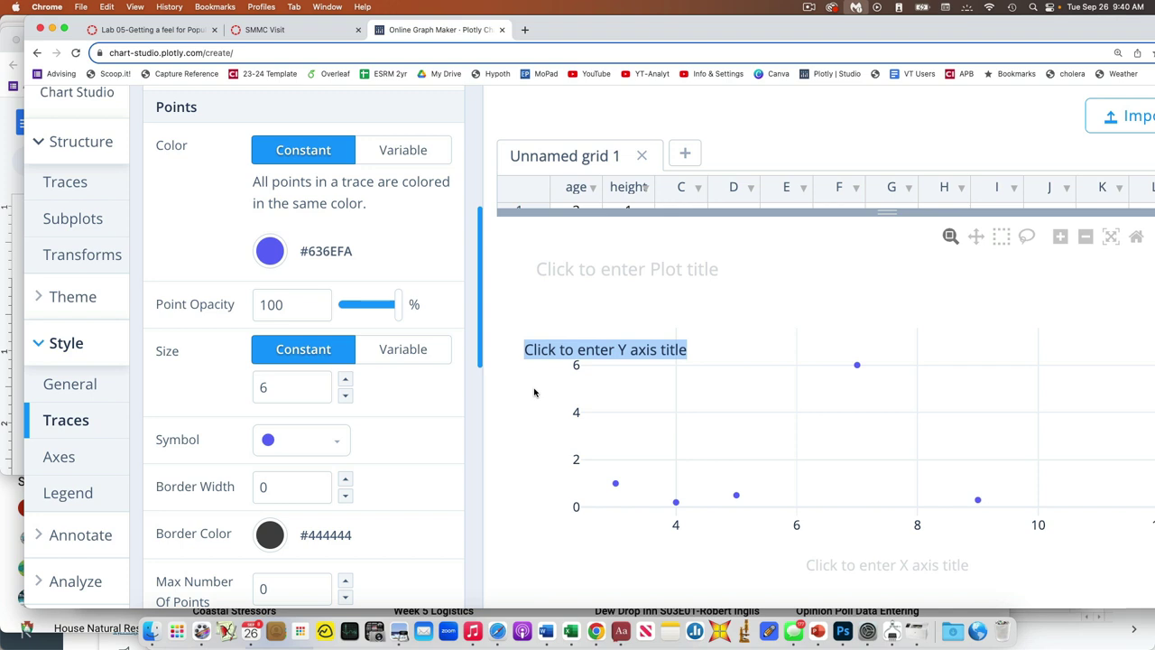
{"action": "type", "text": "heig"}
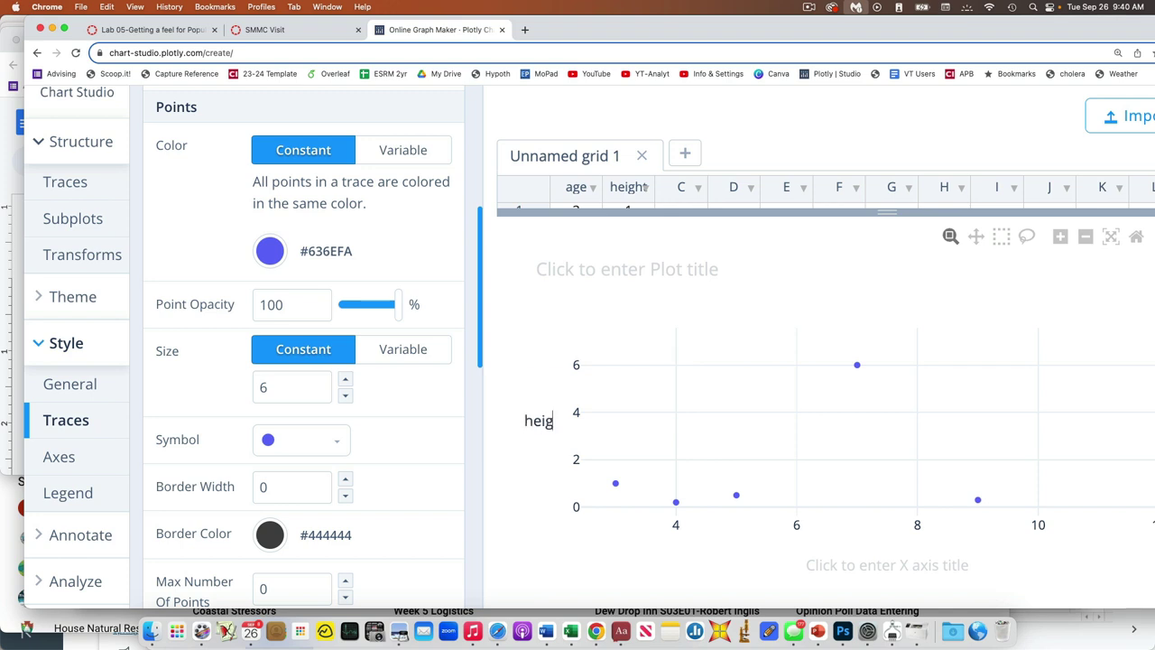
{"action": "type", "text": "ht"}
{"action": "left_click", "coordinate": [528, 364]}
{"action": "left_click", "coordinate": [848, 568]}
{"action": "type", "text": "age"}
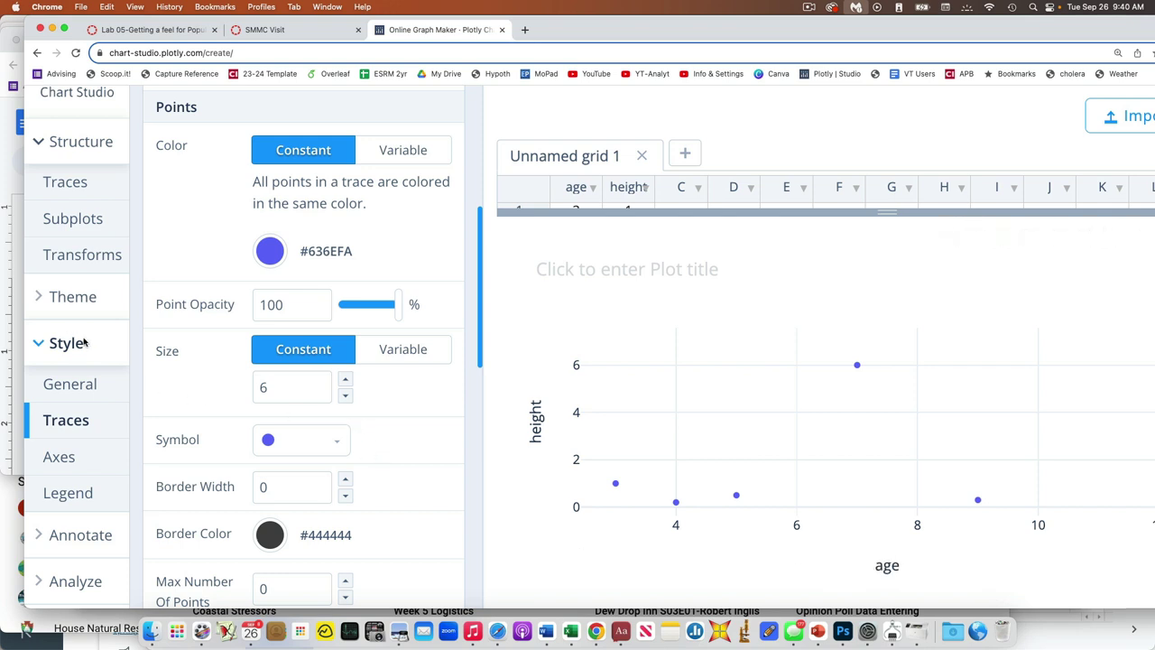
{"action": "scroll", "coordinate": [193, 381], "scroll_direction": "up", "scroll_amount": 5}
Colour the scatter markers pink (#FA63D3) and raise their size to 12
{"action": "scroll", "coordinate": [193, 380], "scroll_direction": "down", "scroll_amount": 5}
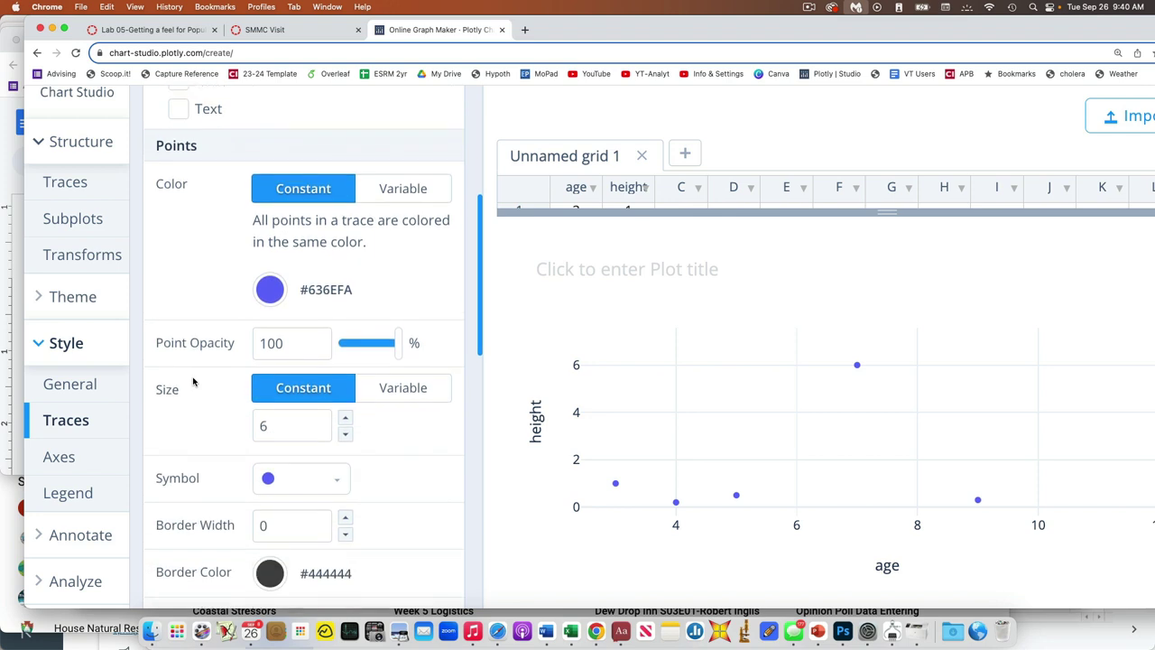
{"action": "left_click", "coordinate": [272, 255]}
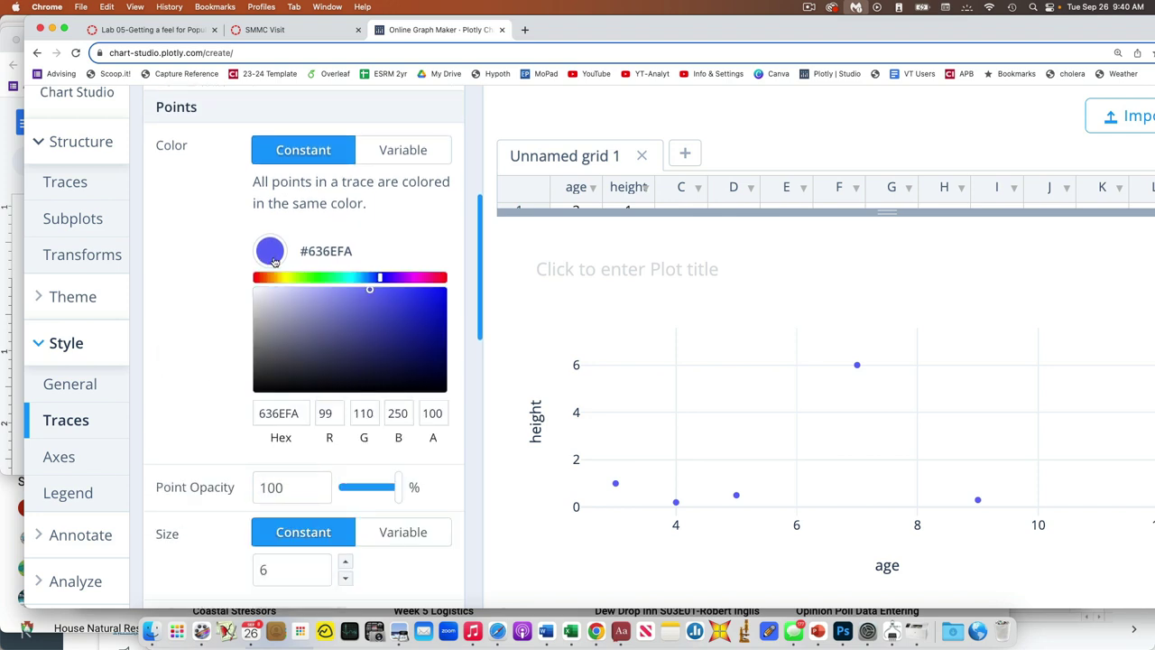
{"action": "left_click", "coordinate": [423, 278]}
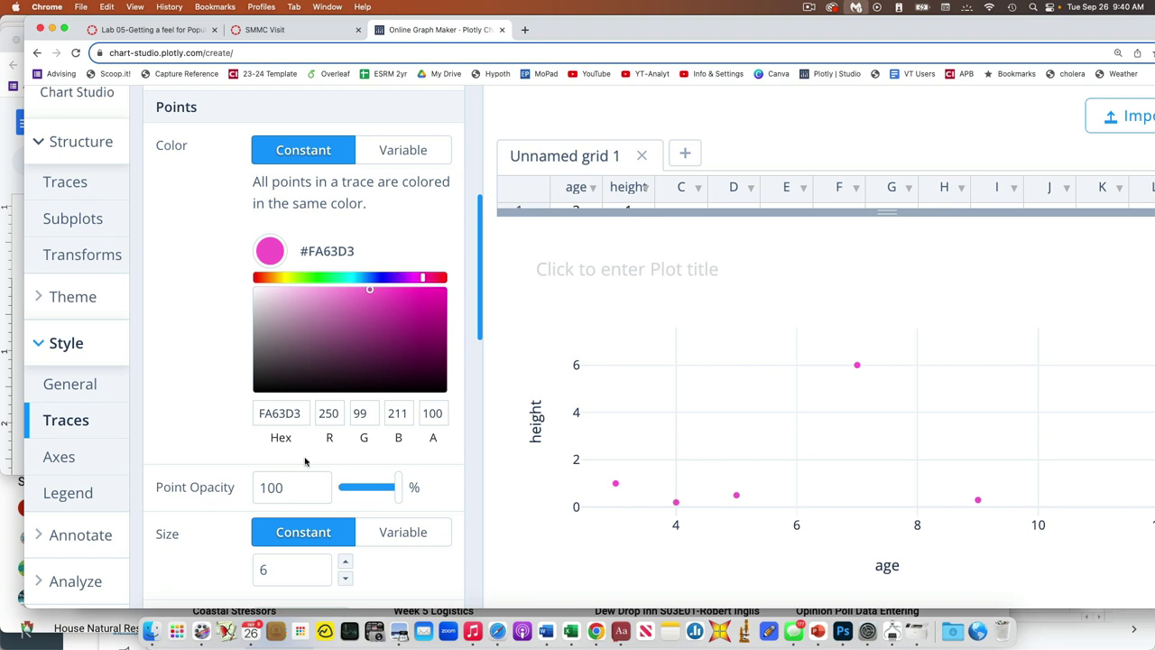
{"action": "scroll", "coordinate": [307, 461], "scroll_direction": "down", "scroll_amount": 3}
{"action": "left_click", "coordinate": [347, 446]}
{"action": "left_click", "coordinate": [346, 445]}
{"action": "left_click", "coordinate": [346, 445]}
{"action": "left_click", "coordinate": [346, 445]}
{"action": "left_click", "coordinate": [347, 446]}
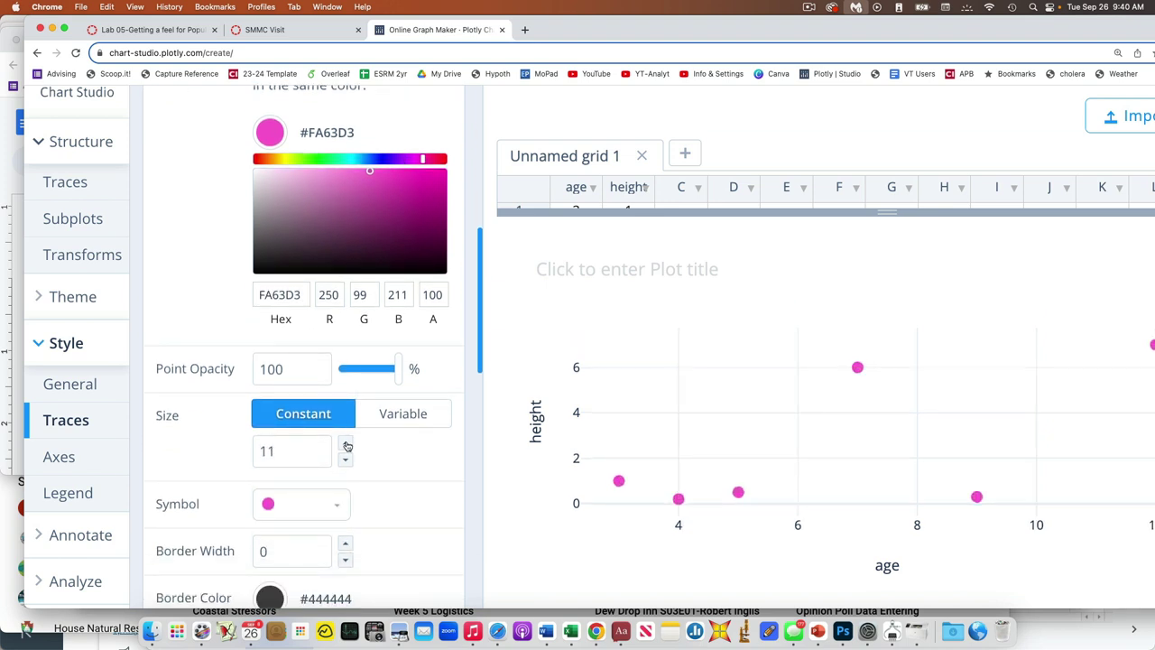
{"action": "left_click", "coordinate": [346, 446]}
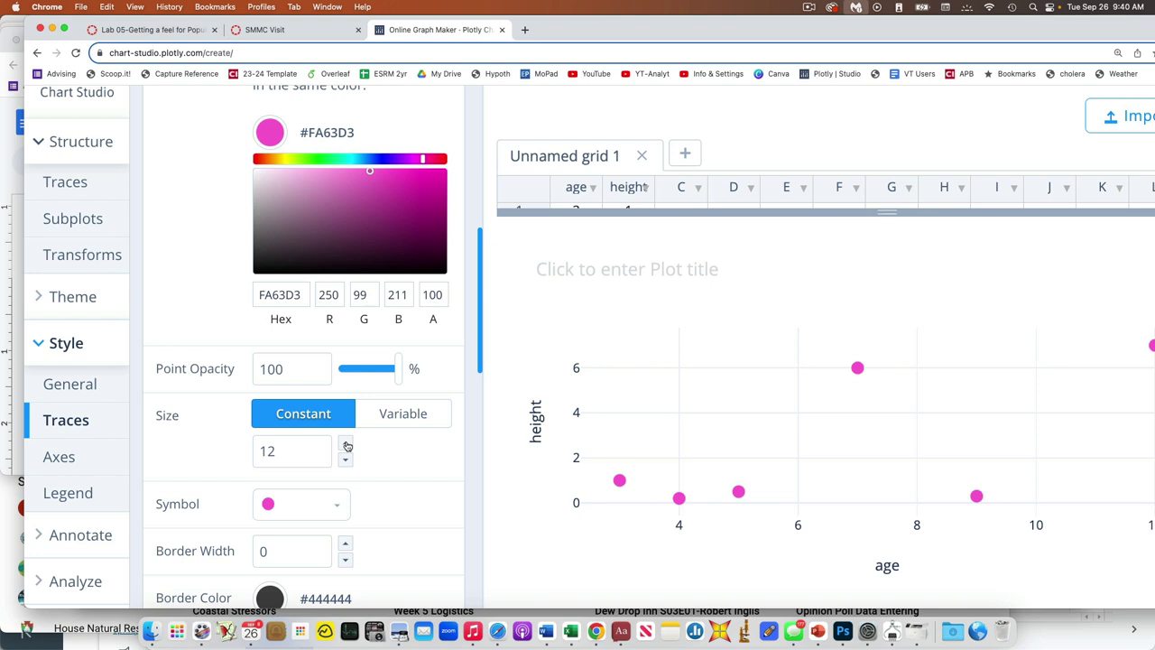
{"action": "left_click_drag", "start_coordinate": [702, 39], "coordinate": [550, 26]}
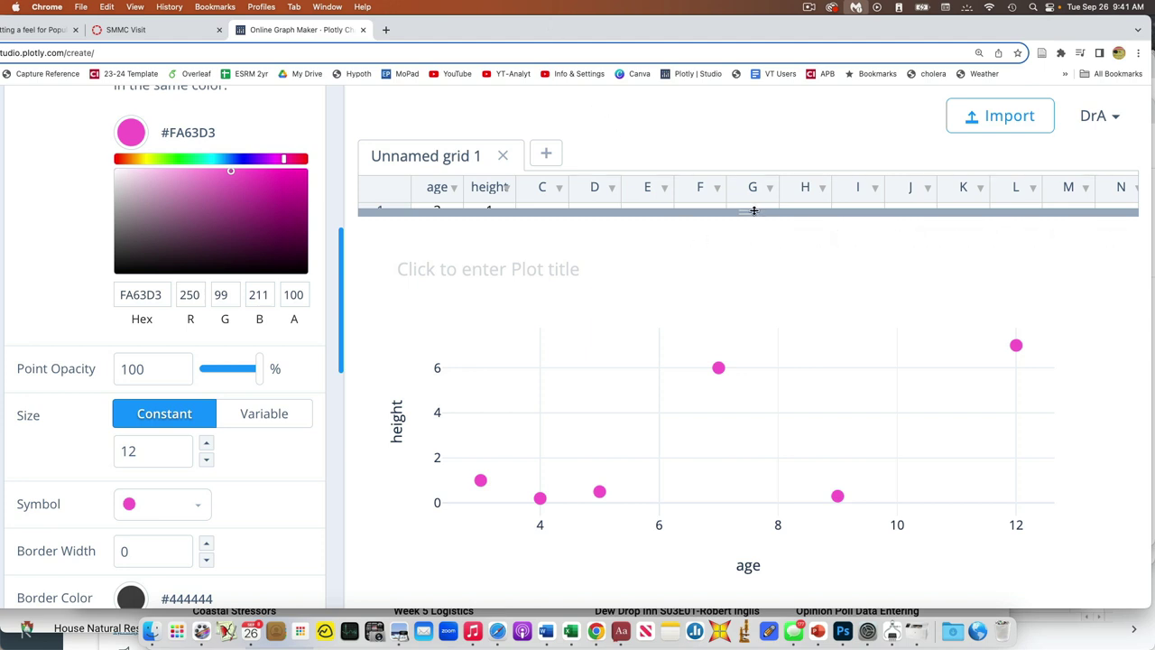
Drag the grid's resize handle down to reveal all six age–height rows
{"action": "left_click_drag", "start_coordinate": [754, 212], "coordinate": [748, 415]}
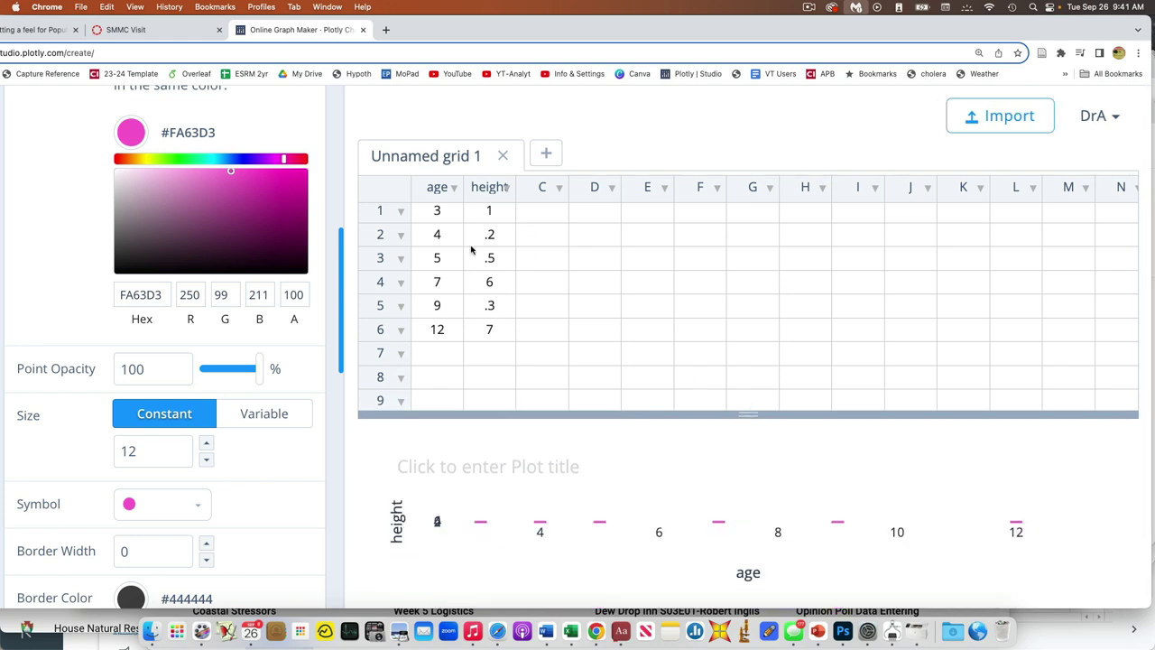